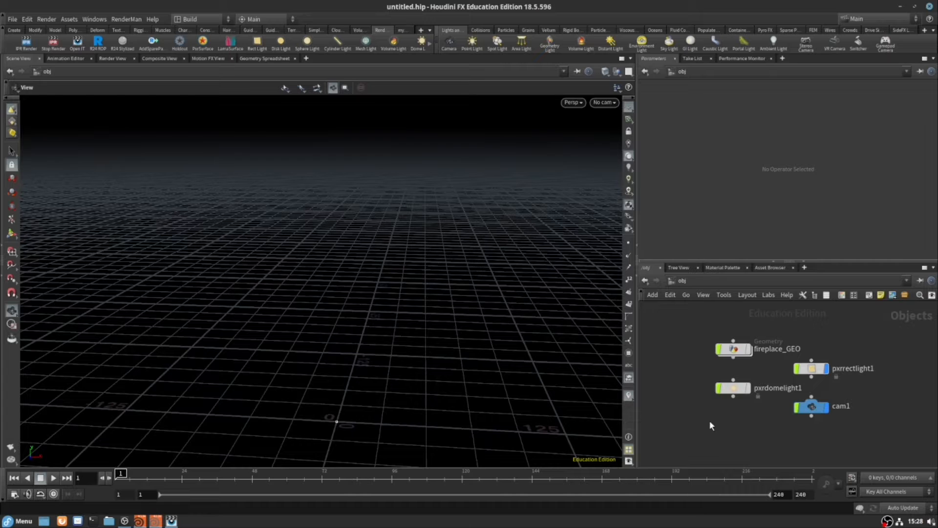
Add an Alembic node at object level below the pxrdomelight1 node
key("Tab")
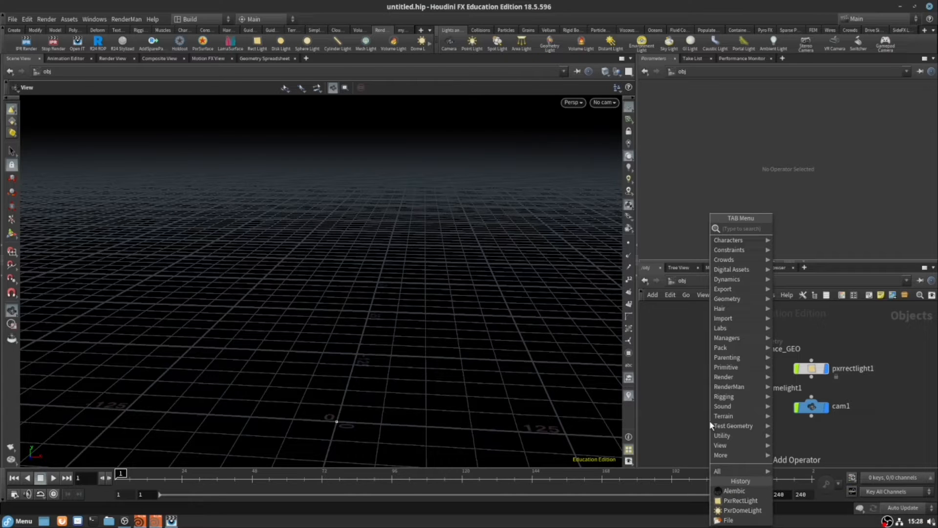
type("alem")
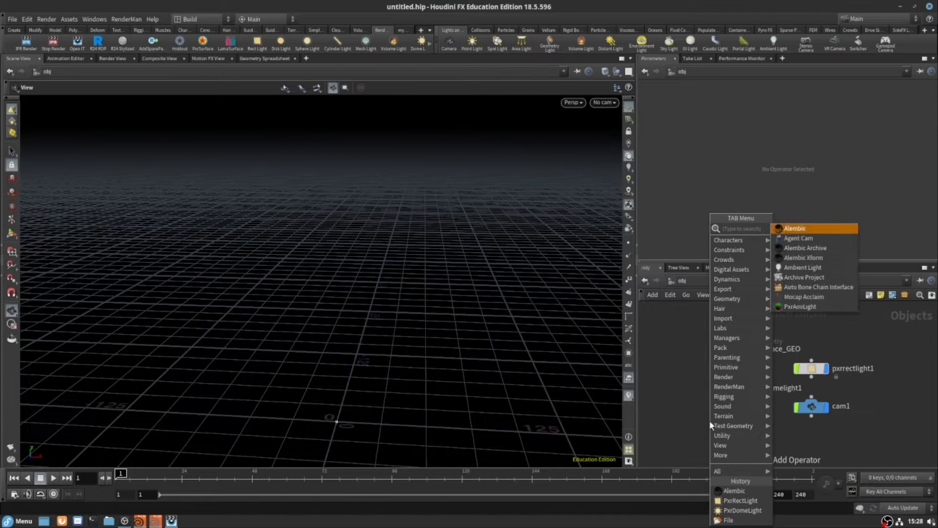
key("Return")
left_click(735, 422)
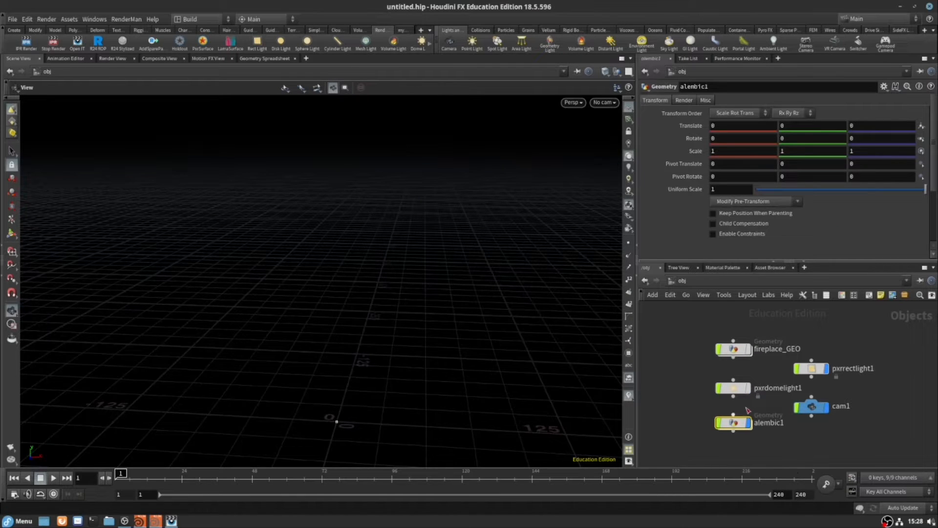
Load testshot_001_final_singe.abc into the Alembic geometry inside alembic1 and frame the character in the viewport
double_click(738, 423)
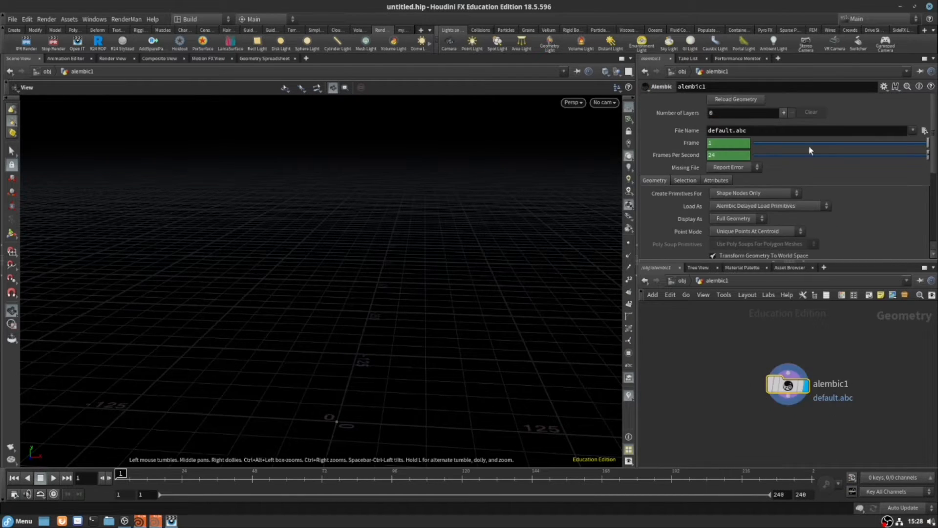
left_click(925, 131)
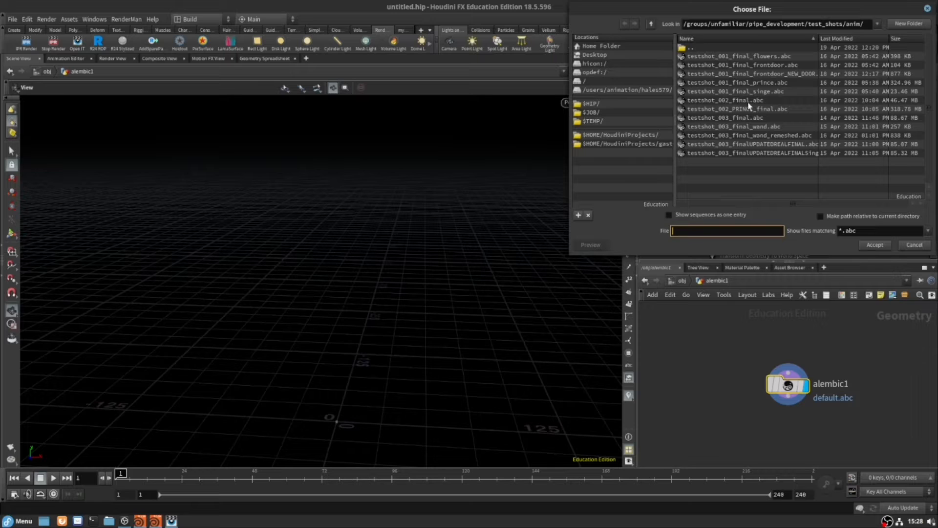
left_click(764, 91)
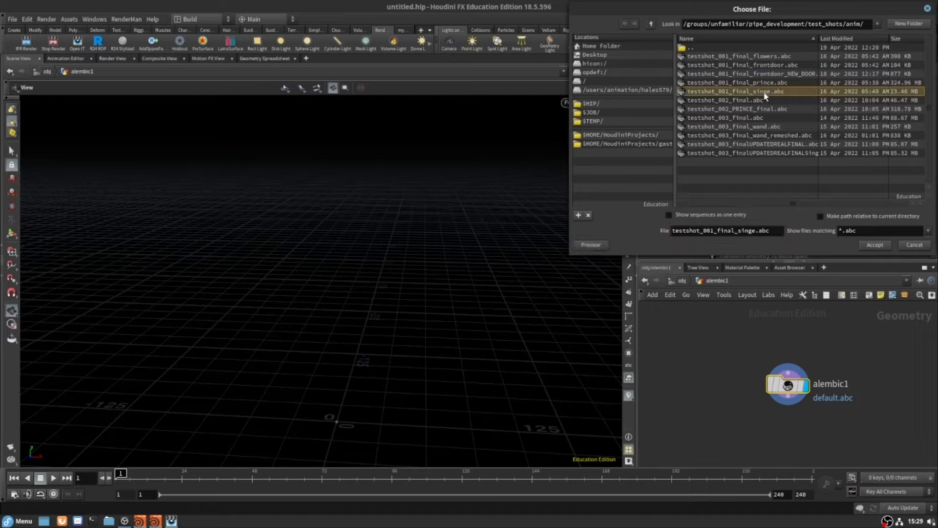
left_click(874, 246)
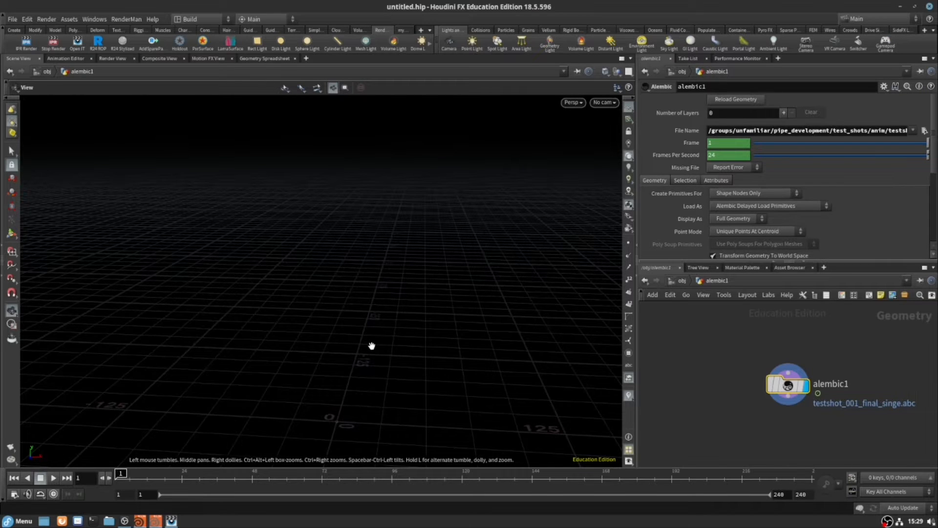
key("g")
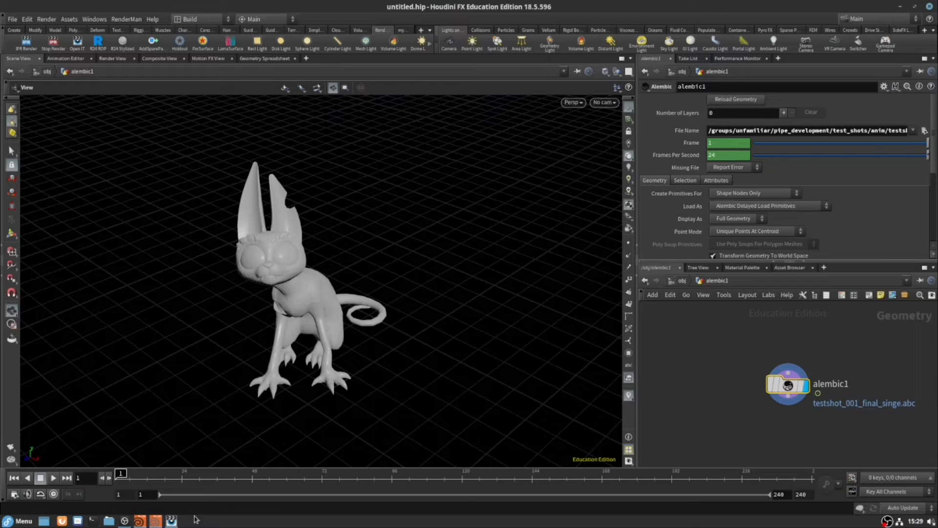
Return to object level, look through cam1, and frame the alembic1 character in the camera view
left_click(683, 281)
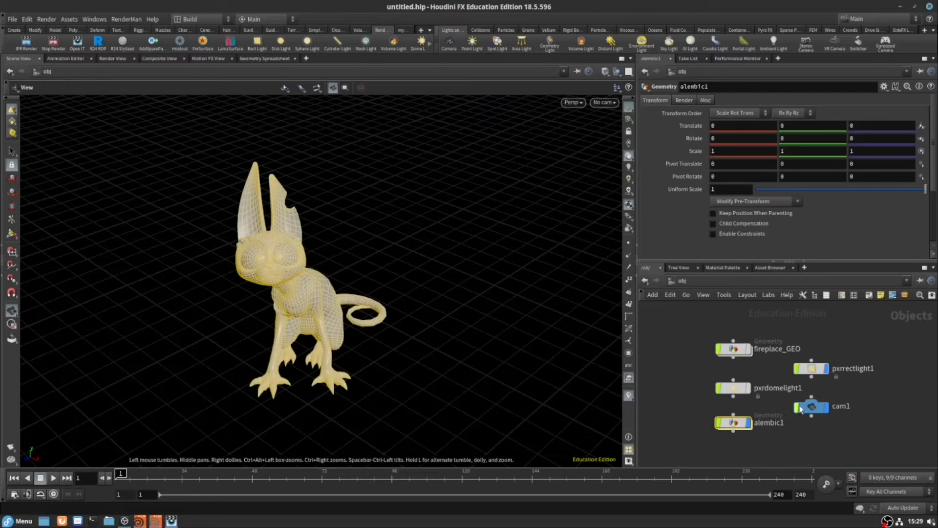
left_click(812, 406)
left_click(604, 102)
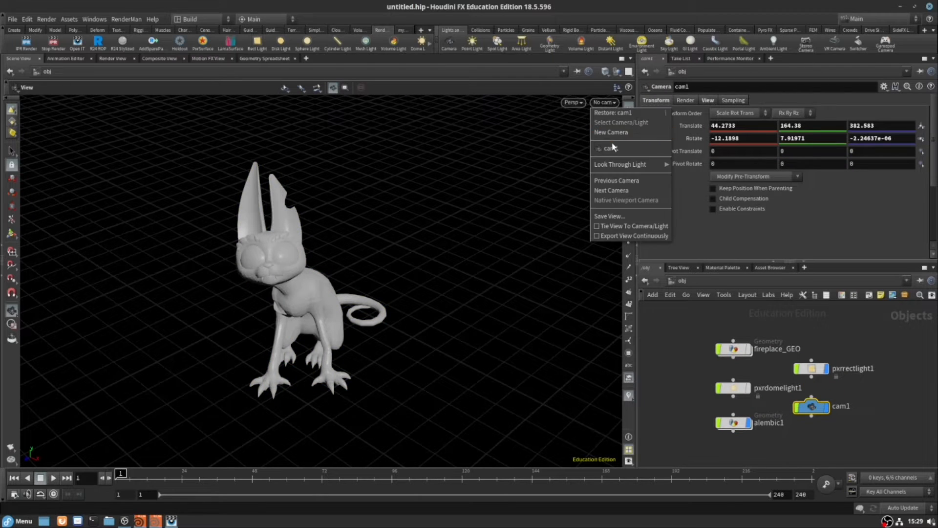
left_click(614, 147)
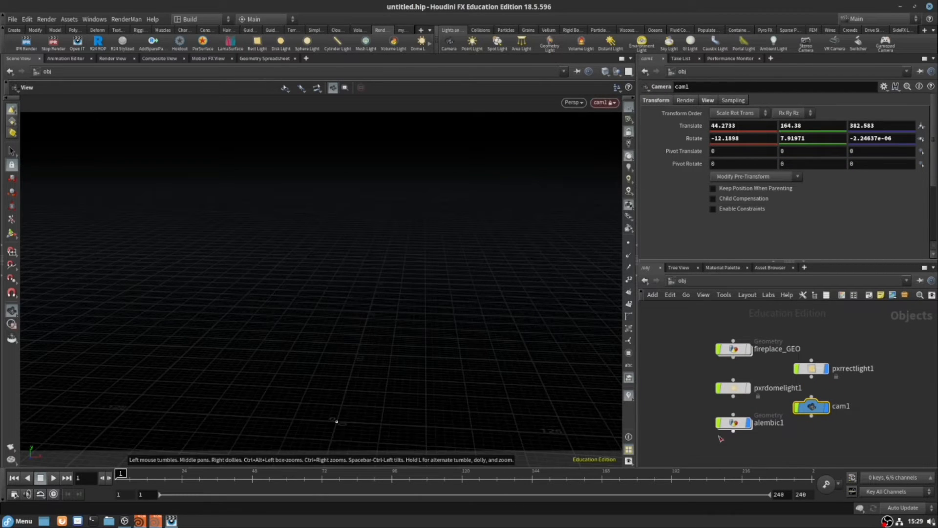
left_click(735, 424)
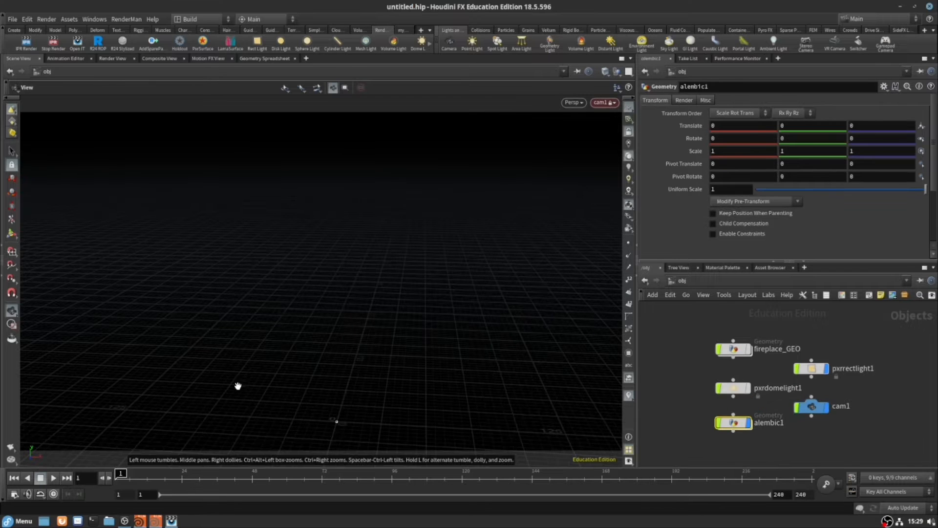
key("g")
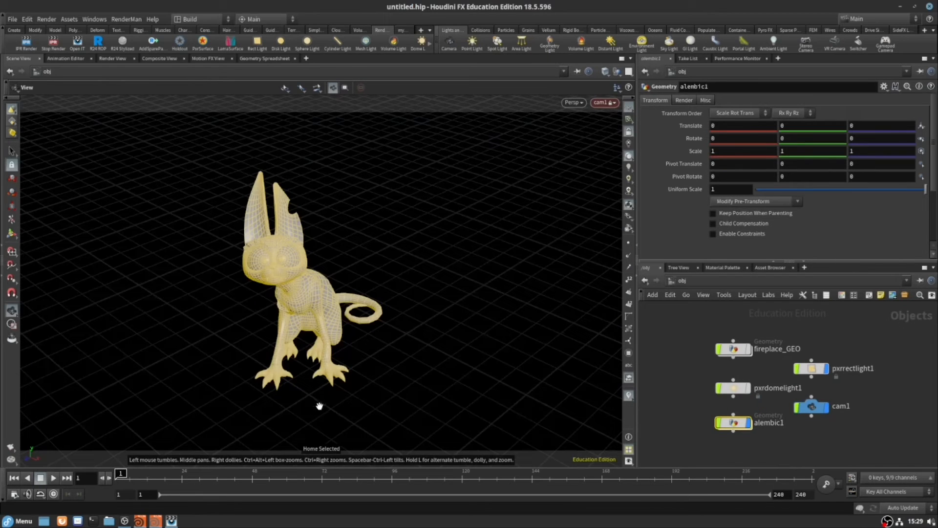
Add the RenderMan spare parameters to the alembic1 object
left_click(684, 388)
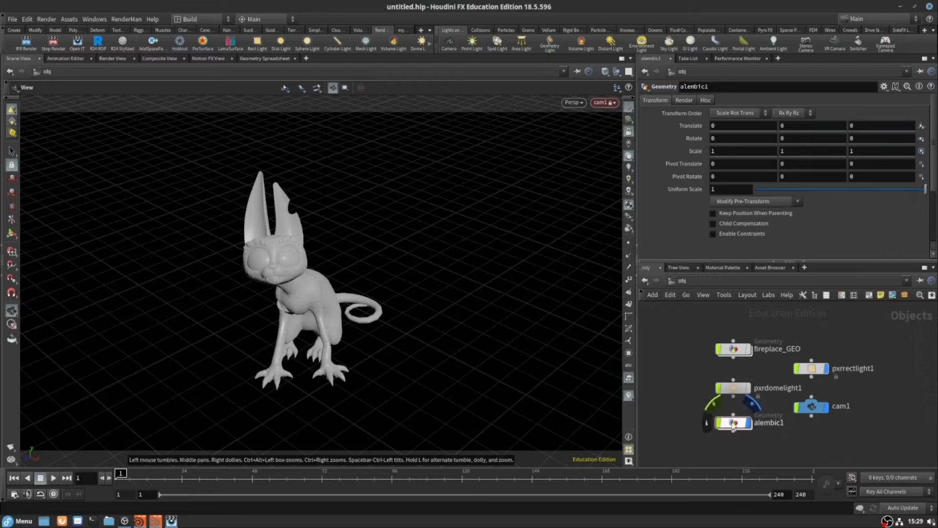
left_click(156, 44)
left_click(733, 423)
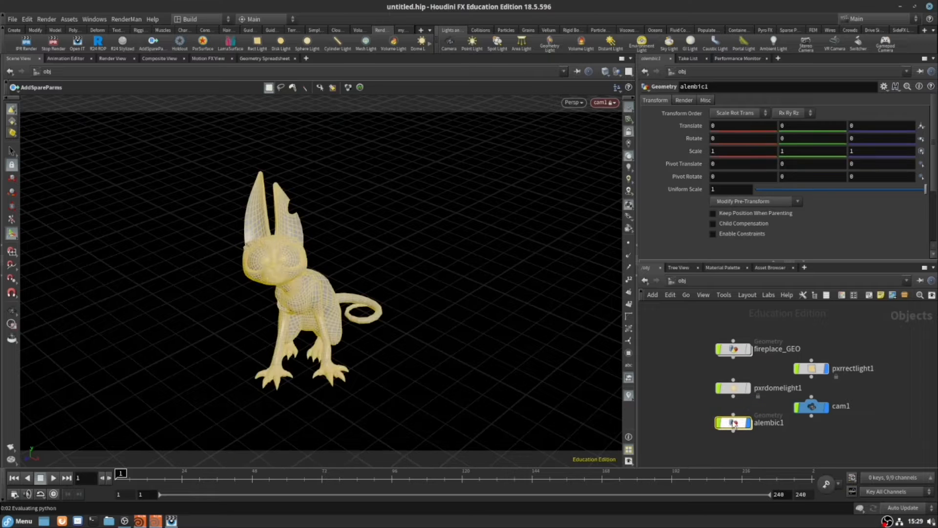
left_click(155, 44)
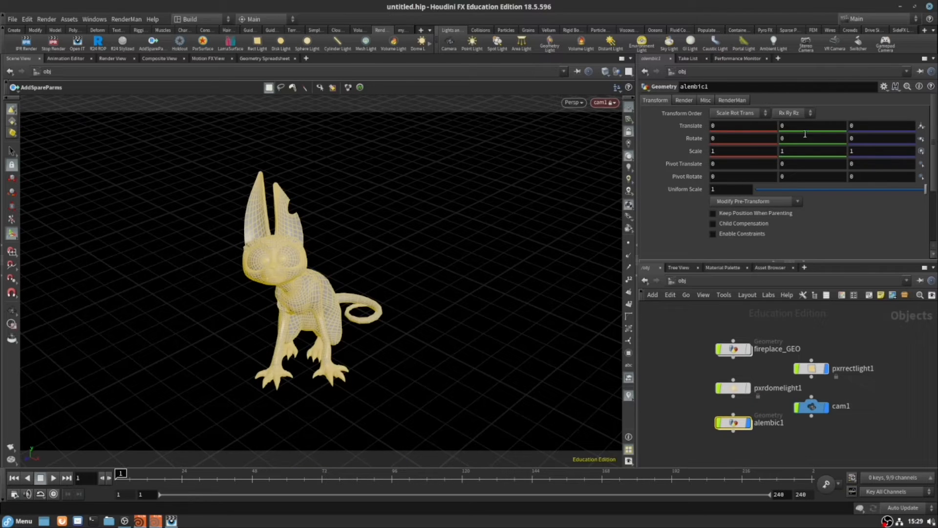
Enable Render Polygons As Subdivision (RenderMan) in alembic1's RenderMan geometry settings
left_click(726, 101)
left_click(722, 114)
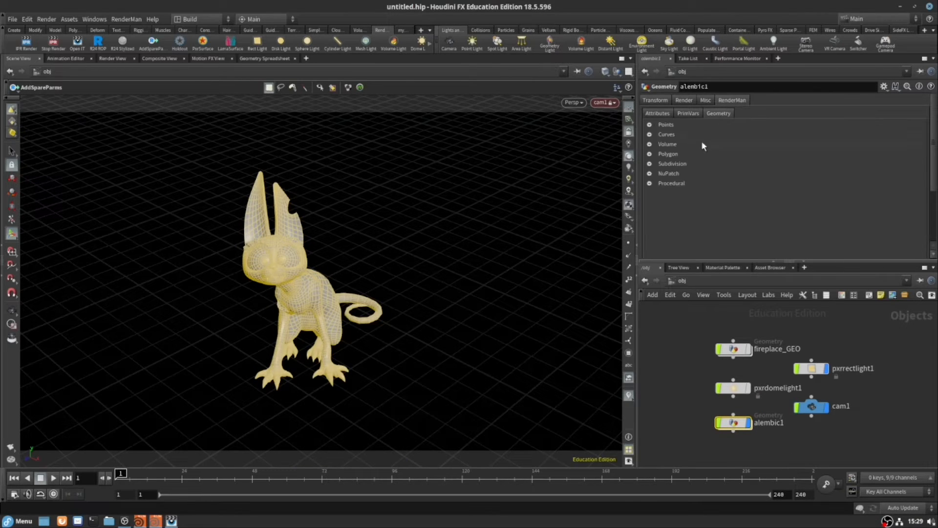
left_click(672, 164)
left_click(726, 178)
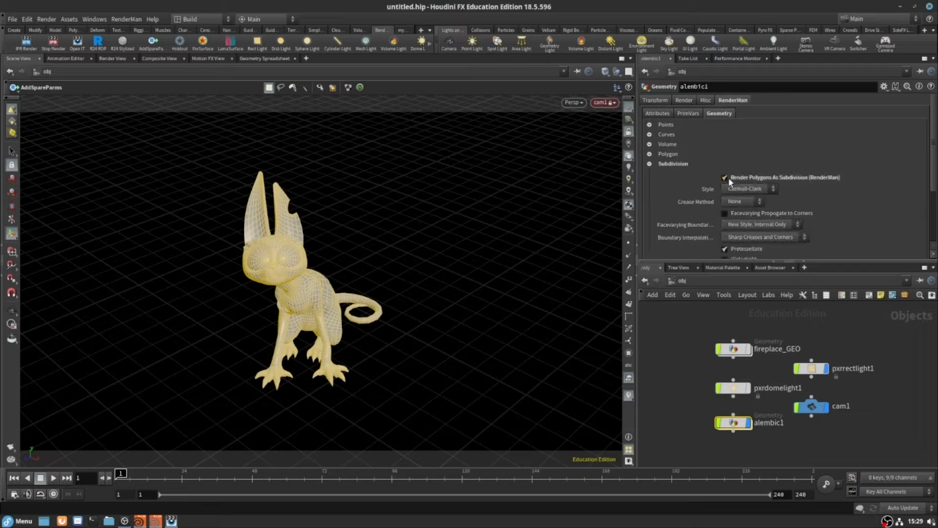
left_click(690, 353)
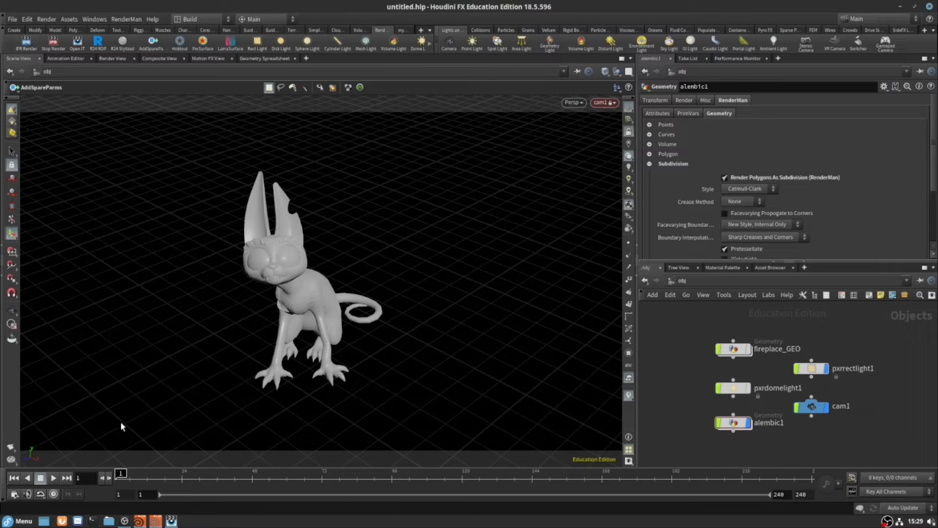
Examine the shot_cam render of the character up close in the image viewer, especially its head, and put the viewer away
left_click(171, 521)
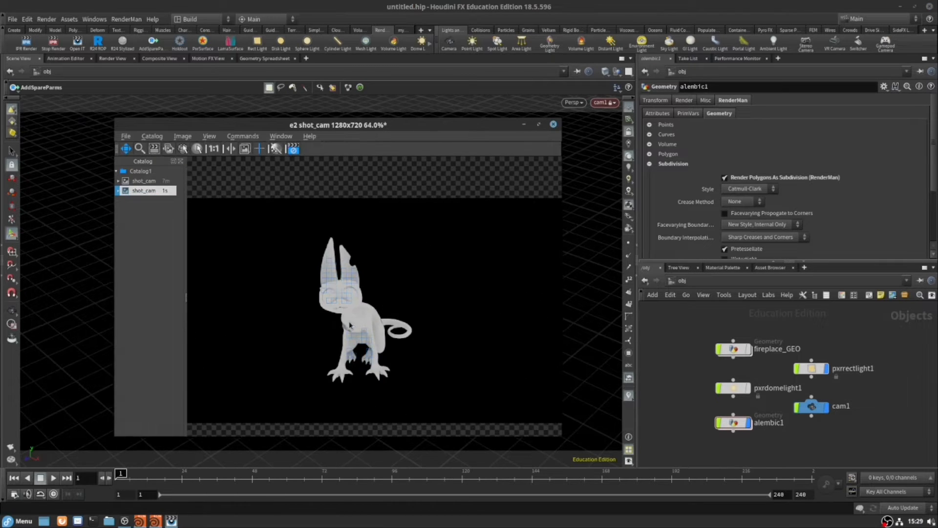
scroll(350, 325, "up", 1)
scroll(359, 309, "down", 1)
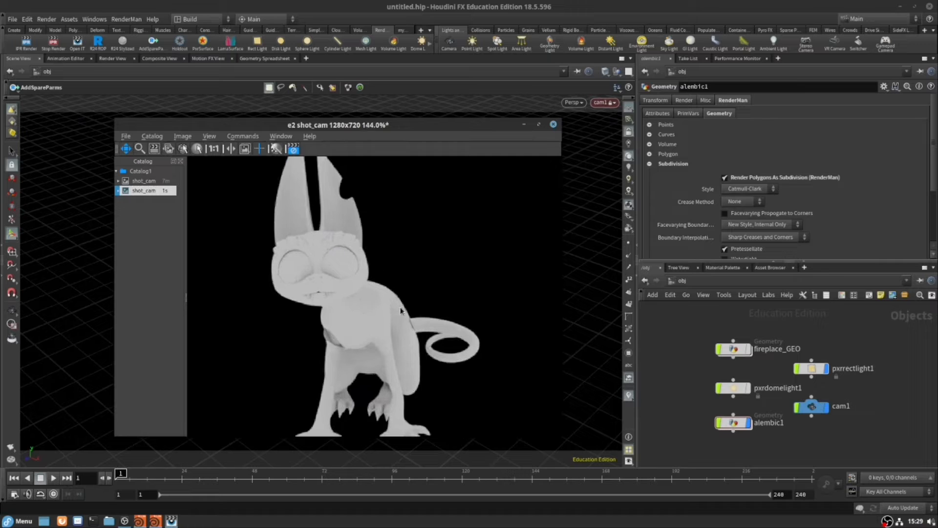
scroll(371, 330, "down", 2)
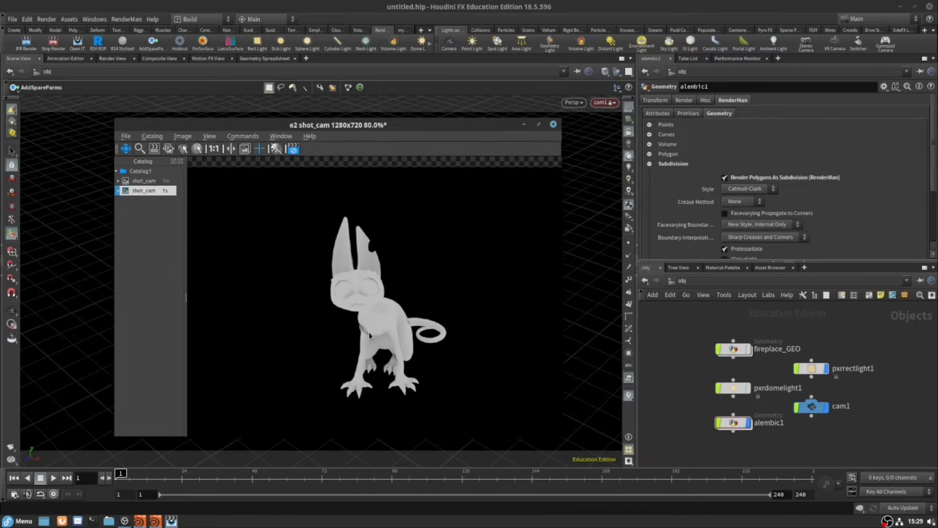
scroll(368, 246, "up", 3)
scroll(382, 345, "up", 2)
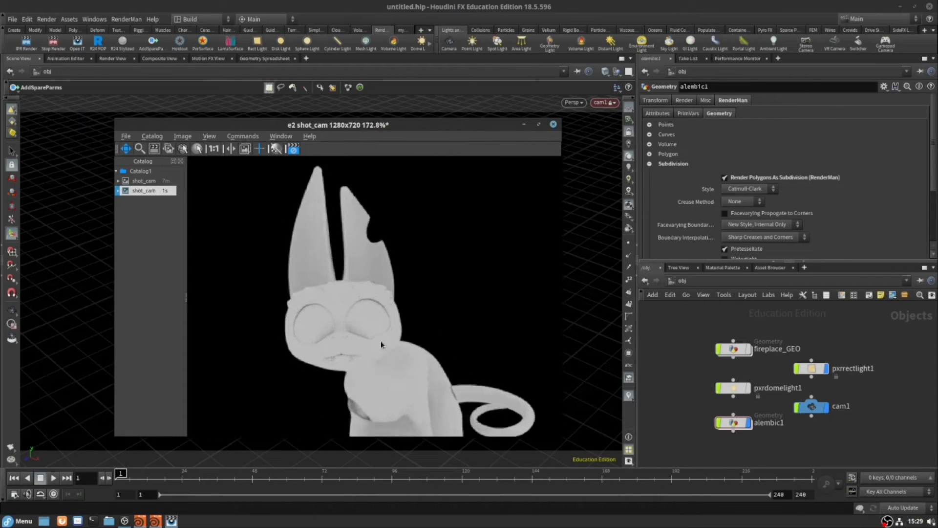
scroll(385, 303, "down", 1)
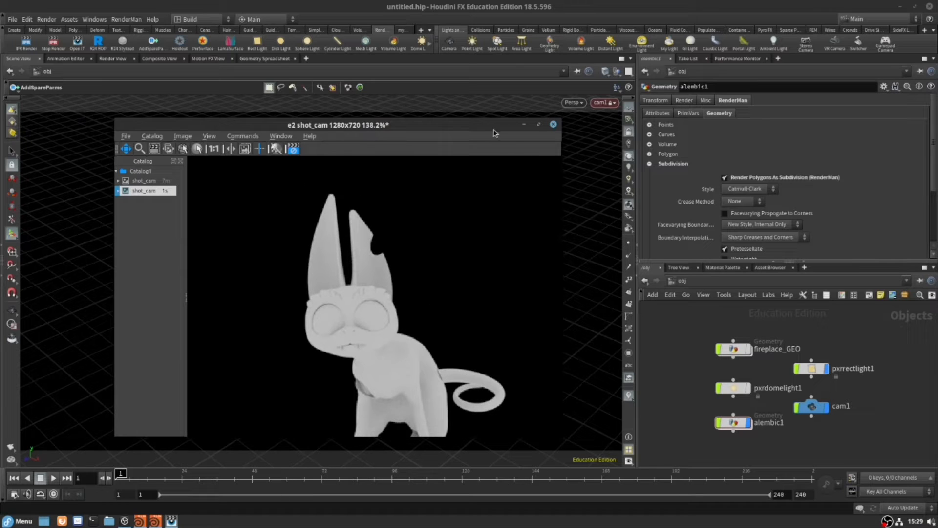
scroll(400, 307, "up", 1)
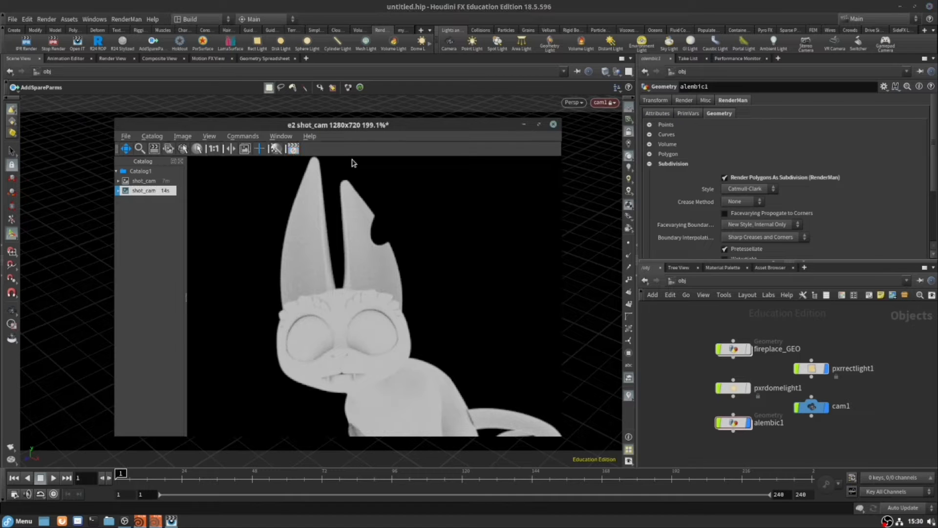
left_click(524, 124)
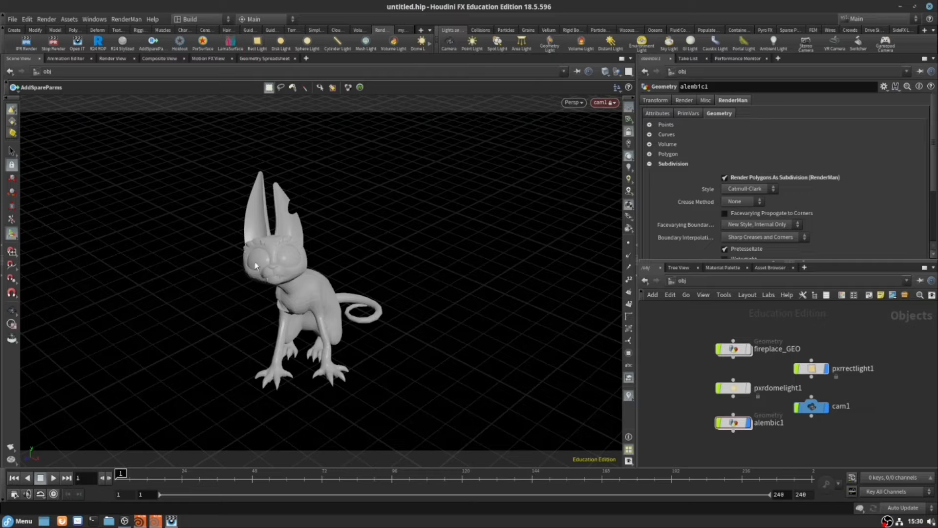
Unlock the camera from the view and set the Select tool to group geometry by Alembic Paths on the character
right_click(14, 123)
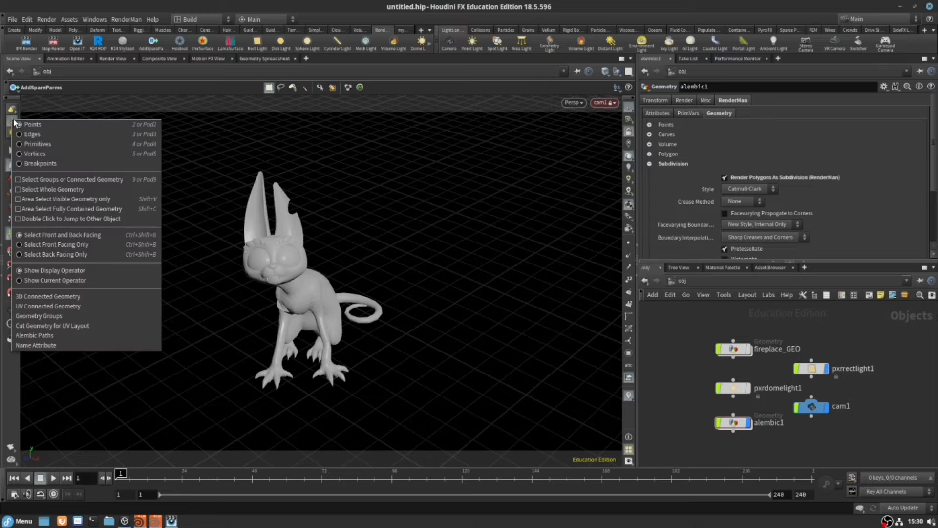
left_click(61, 338)
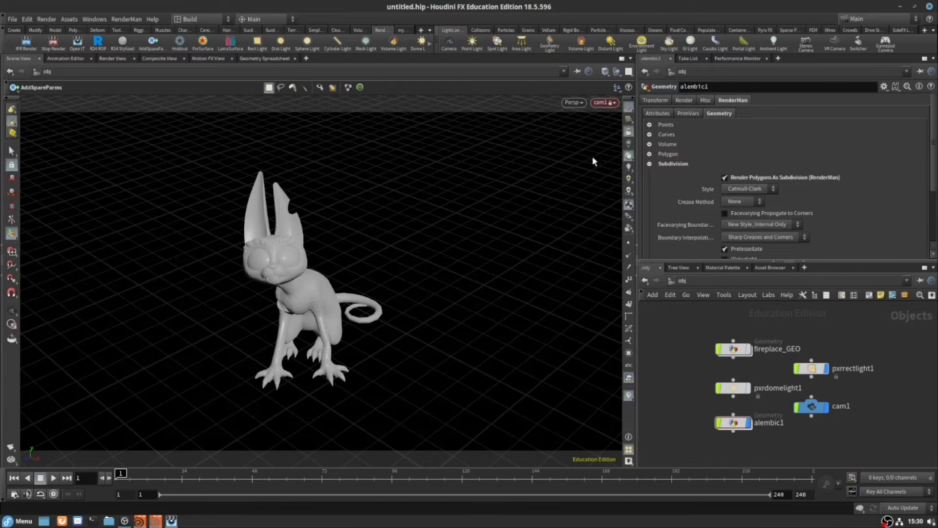
left_click(11, 151)
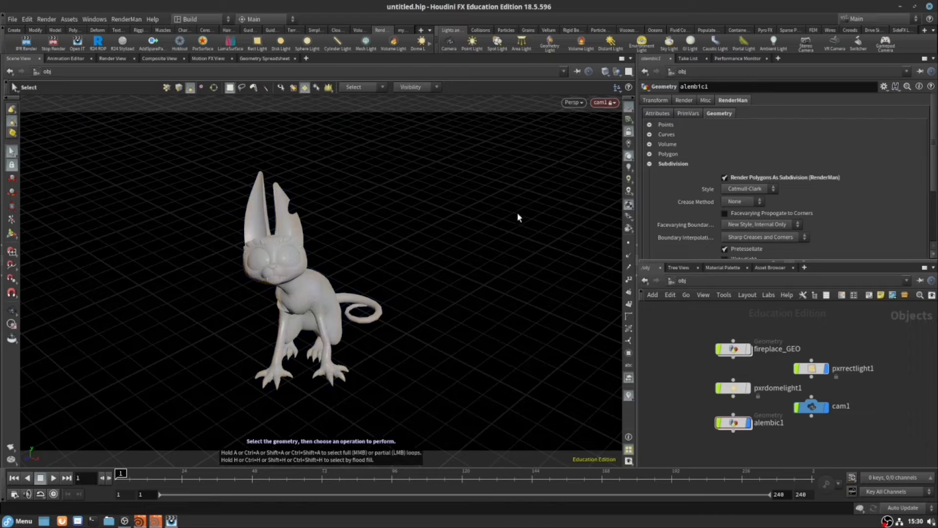
left_click(629, 133)
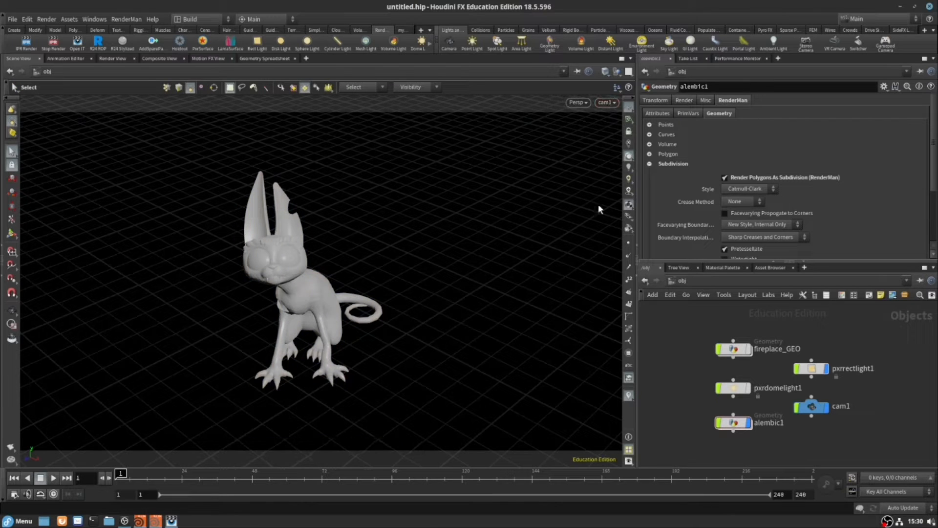
left_click(14, 123)
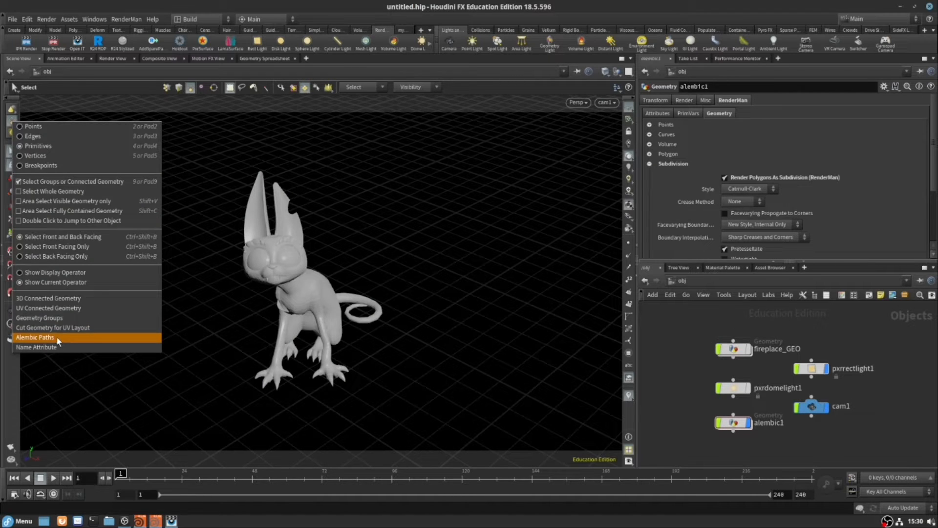
left_click(57, 339)
left_click(324, 291)
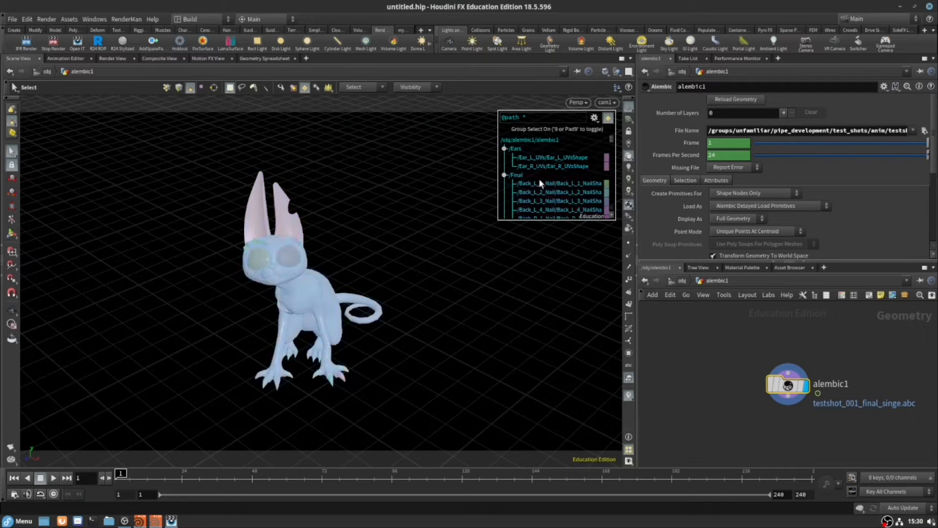
Look through the Alembic path tree and collapse its Main_eyes_and_brows group, including the brow and eye subgroups, and the Teeth_Gums_mess_temp group
scroll(555, 190, "down", 2)
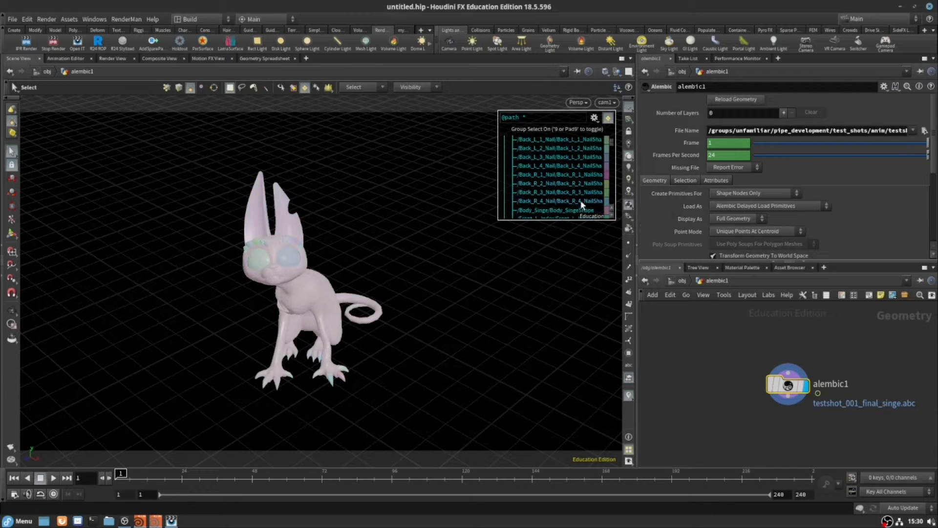
scroll(576, 186, "down", 5)
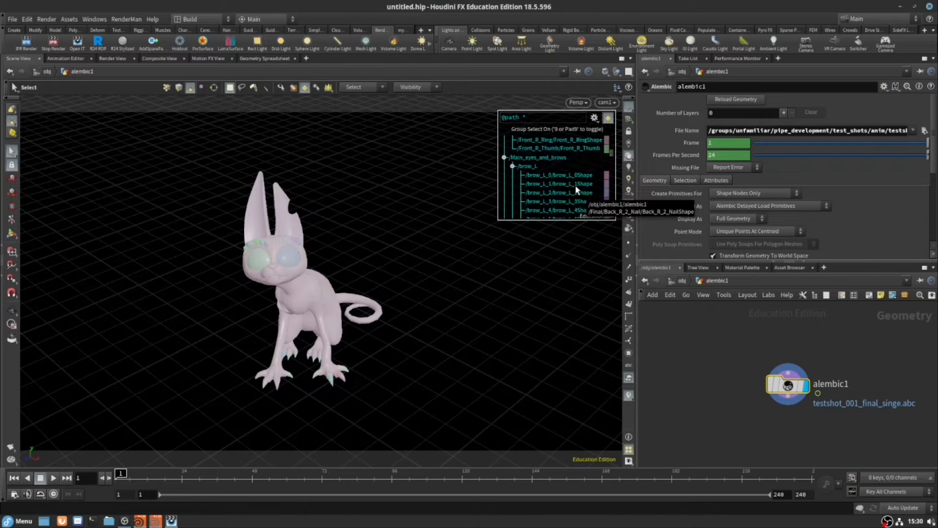
scroll(523, 161, "down", 1)
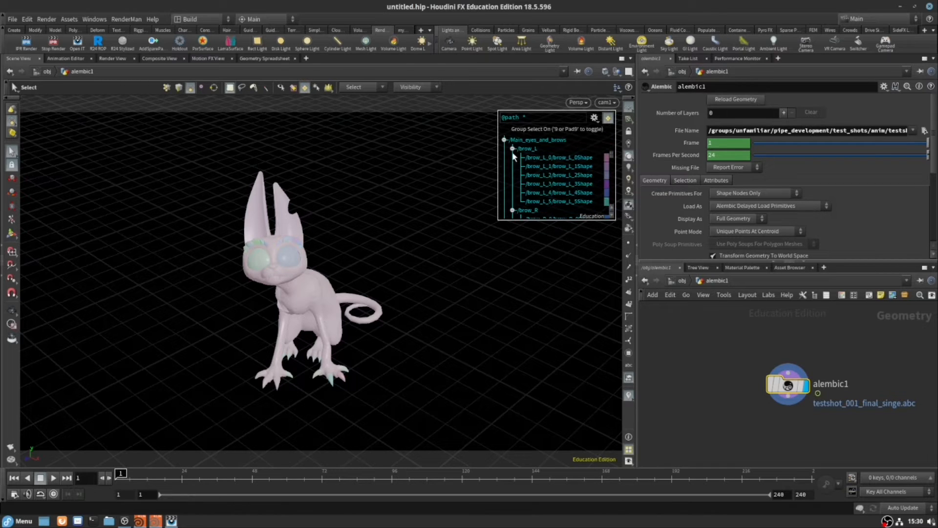
left_click(513, 149)
left_click(512, 157)
scroll(508, 166, "up", 2)
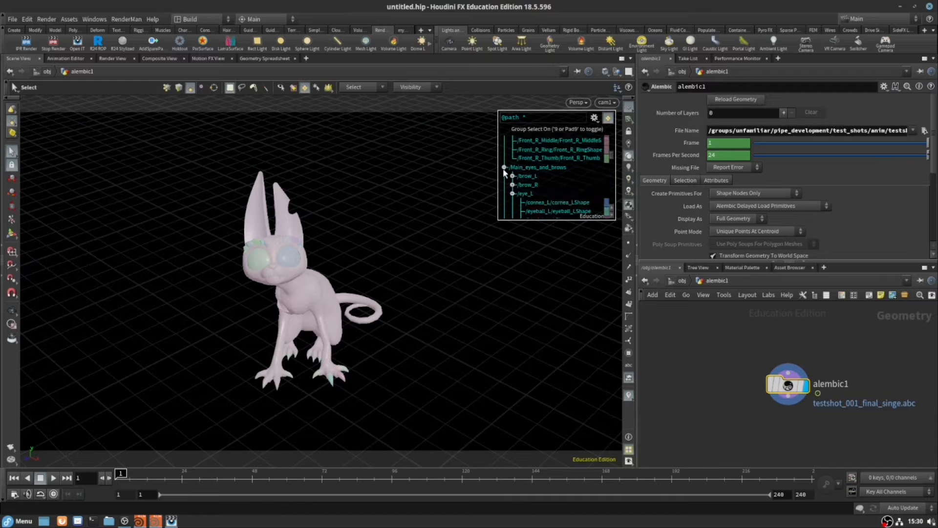
left_click(513, 193)
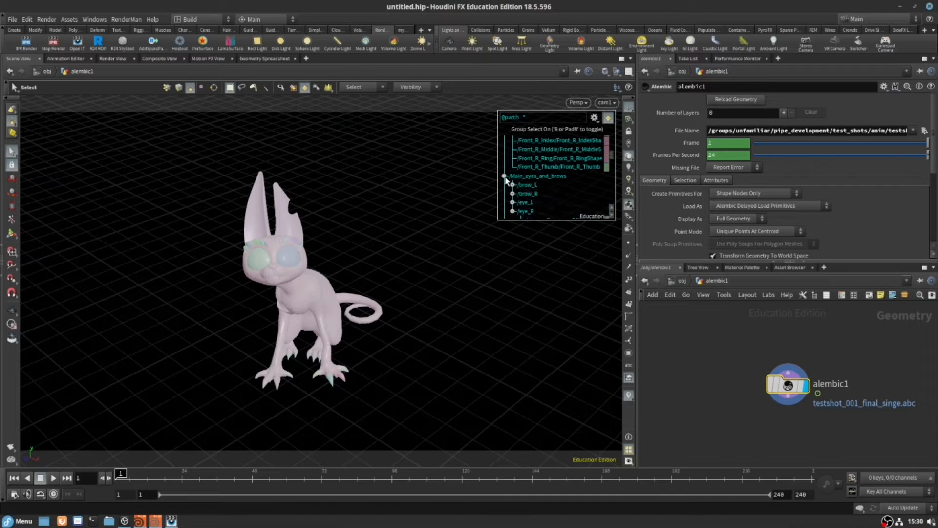
left_click(506, 177)
left_click(506, 205)
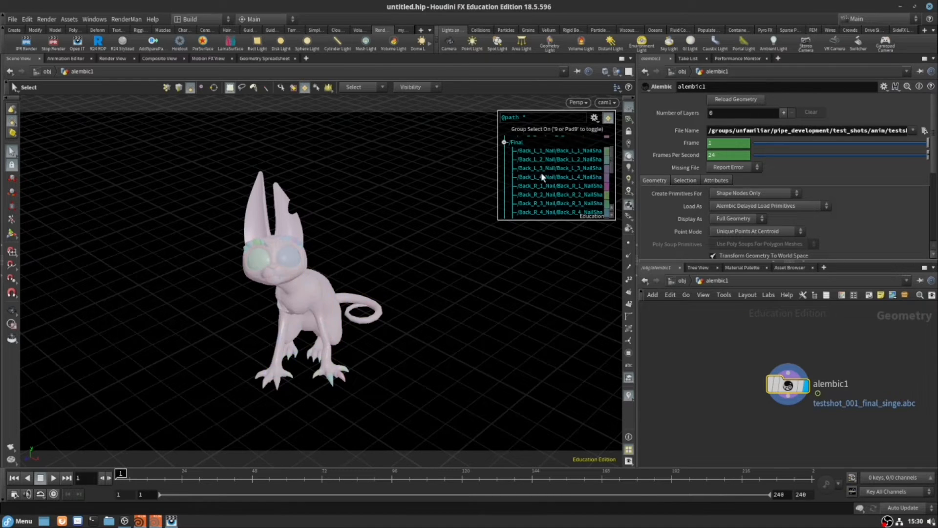
Collapse the Final group in the path tree and select the left ear's Ear_L_UVs/Ear_L_UVsShape under Ears
scroll(508, 165, "up", 2)
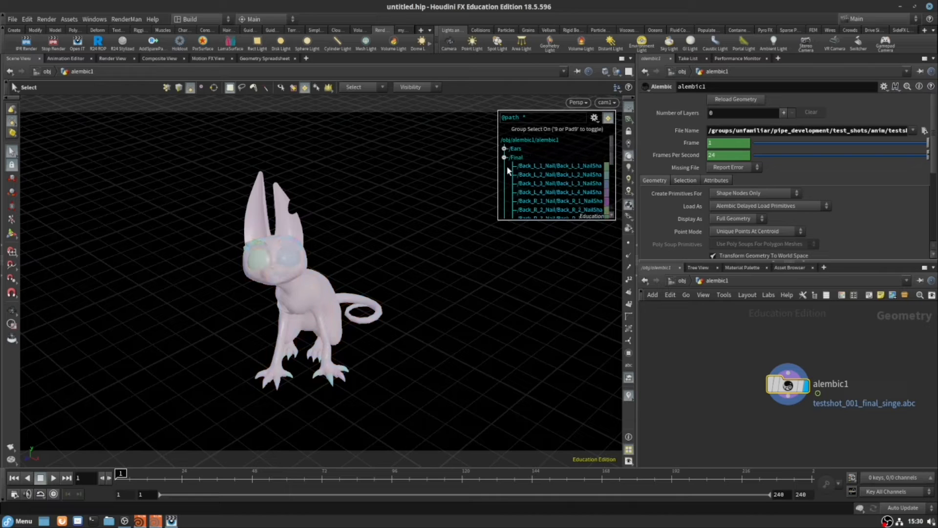
left_click(504, 157)
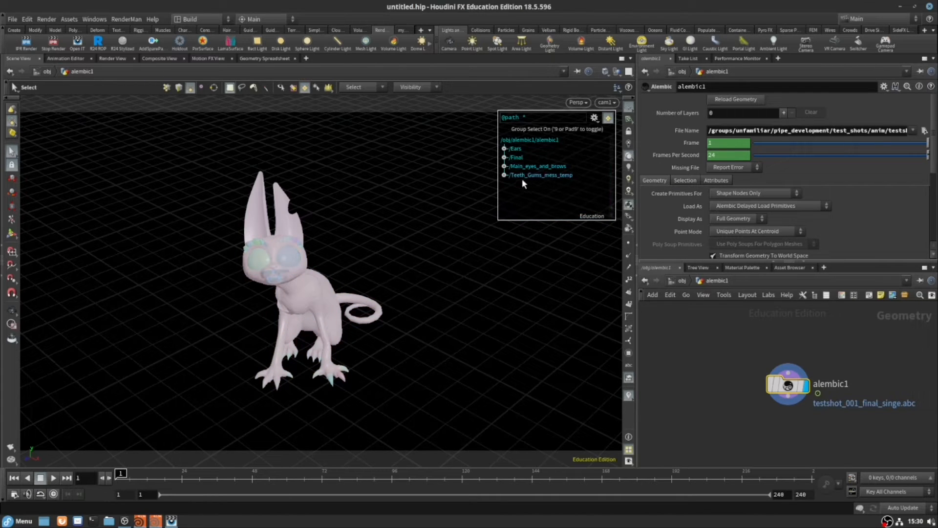
left_click(504, 148)
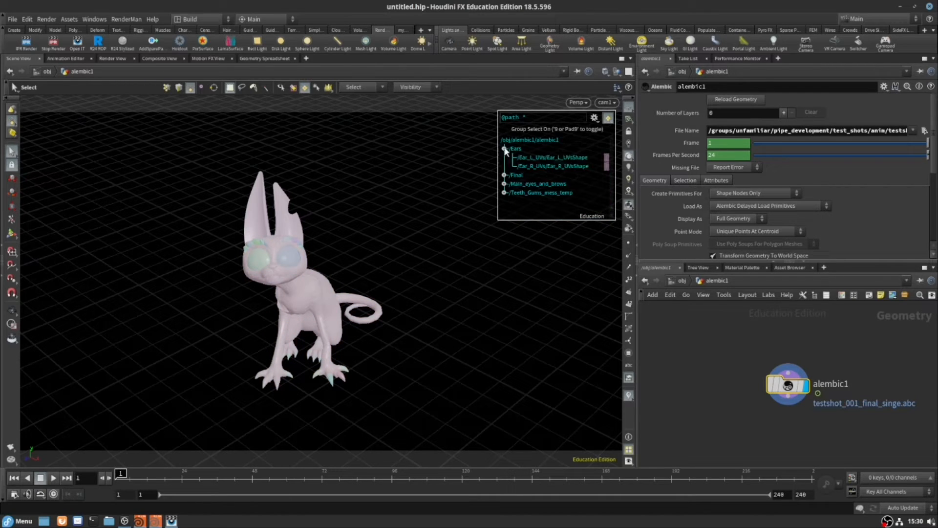
left_click(551, 159)
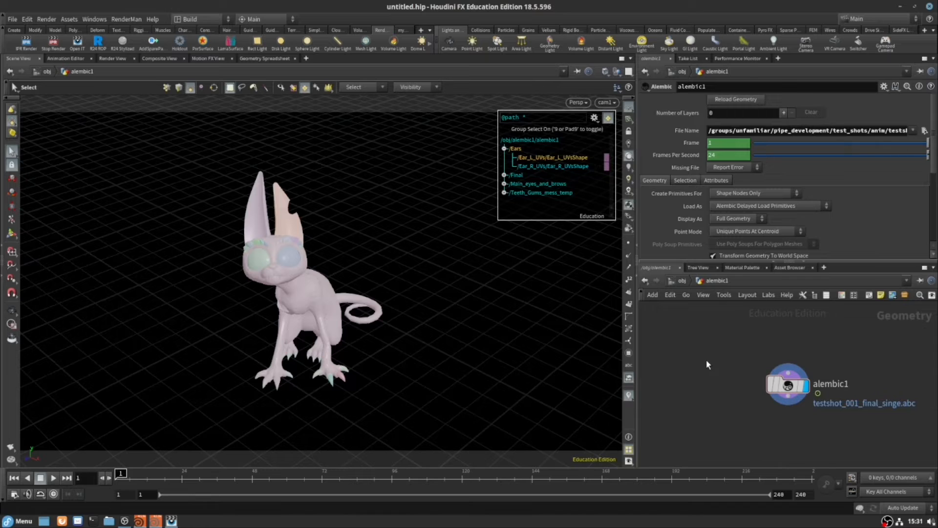
Go to the mat network and launch the Renderman shader setup tool
key("2")
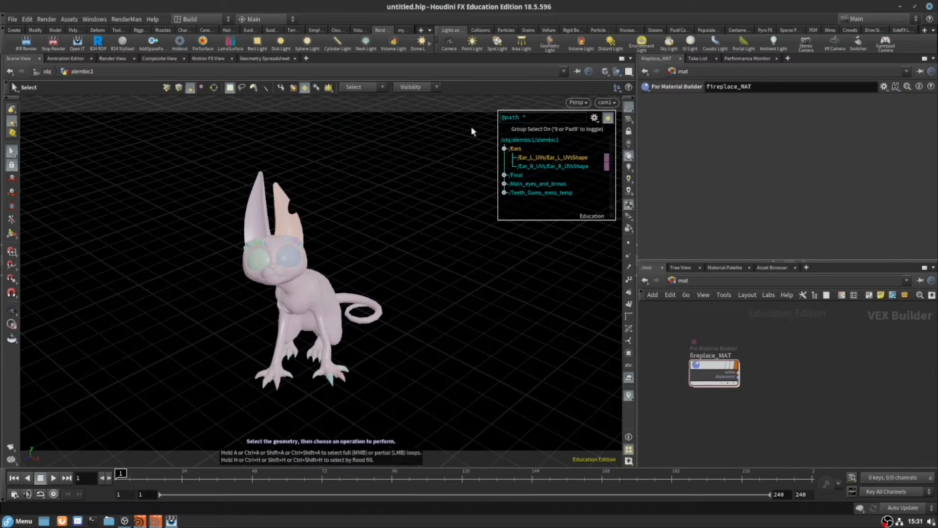
left_click(402, 30)
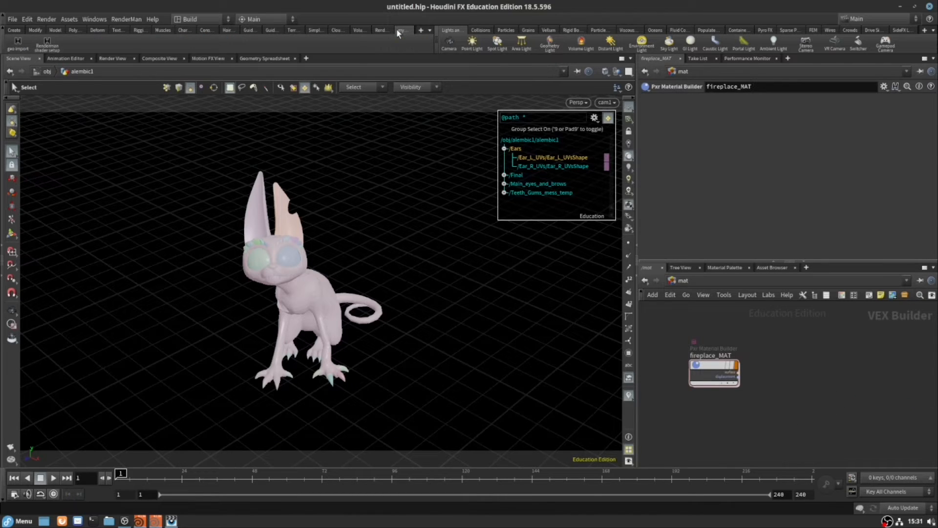
left_click(48, 42)
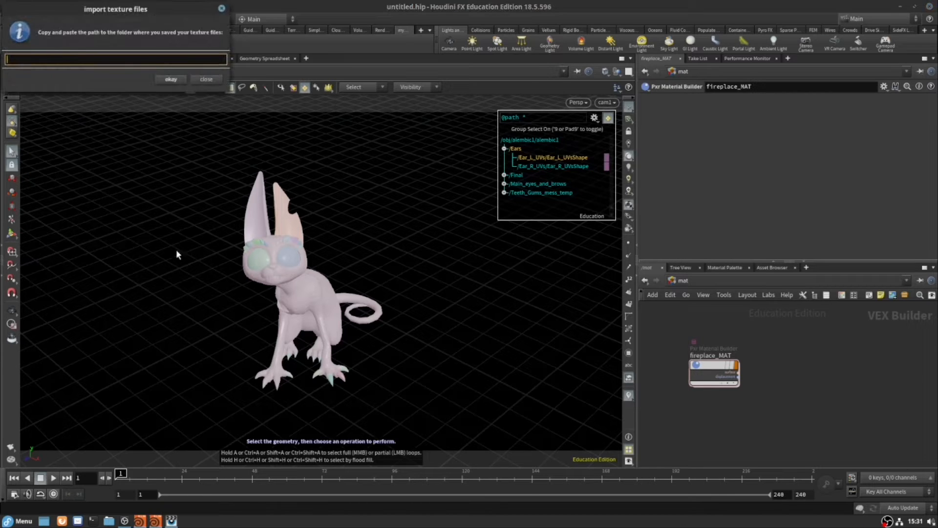
Switch to the file manager and browse to /groups/unfamiliar/shading/three_shots/characters/singe
left_click(109, 521)
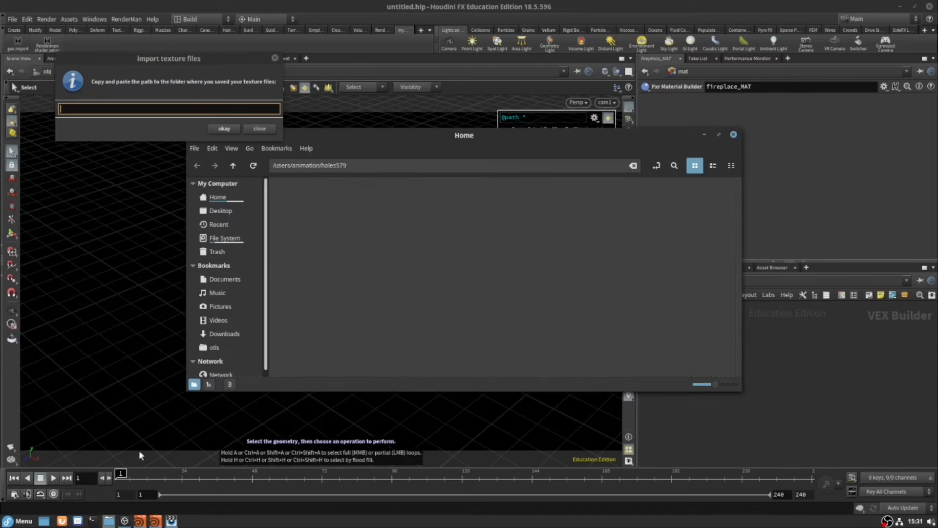
triple_click(384, 164)
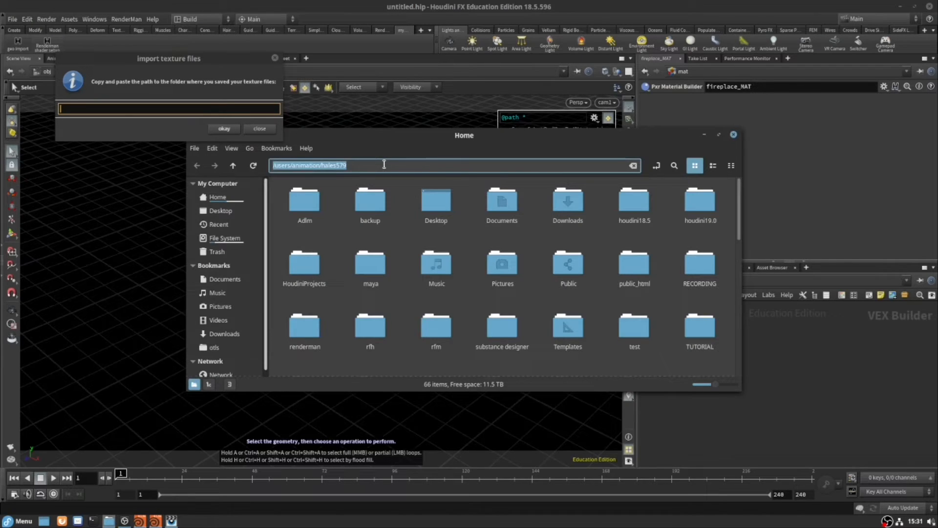
type("/groups/unfamiliar/")
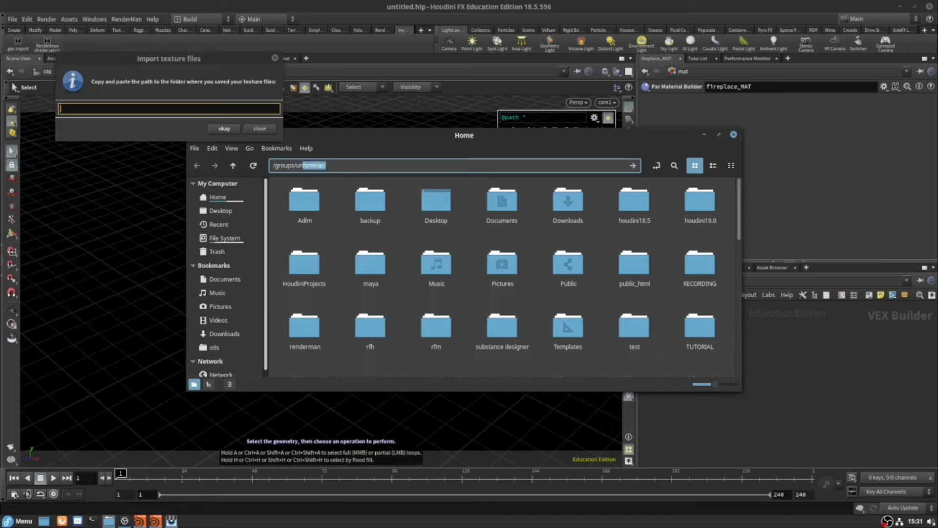
key("Return")
double_click(570, 262)
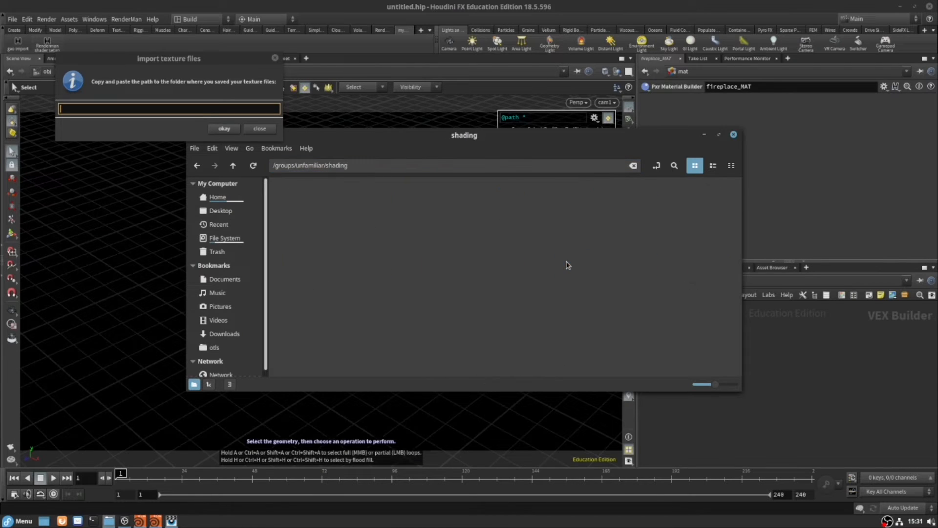
double_click(308, 208)
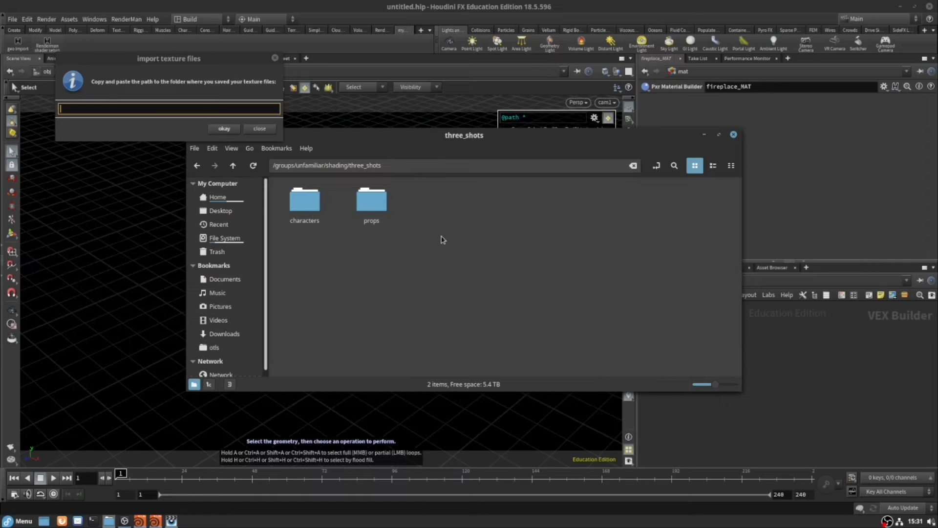
double_click(308, 204)
double_click(374, 203)
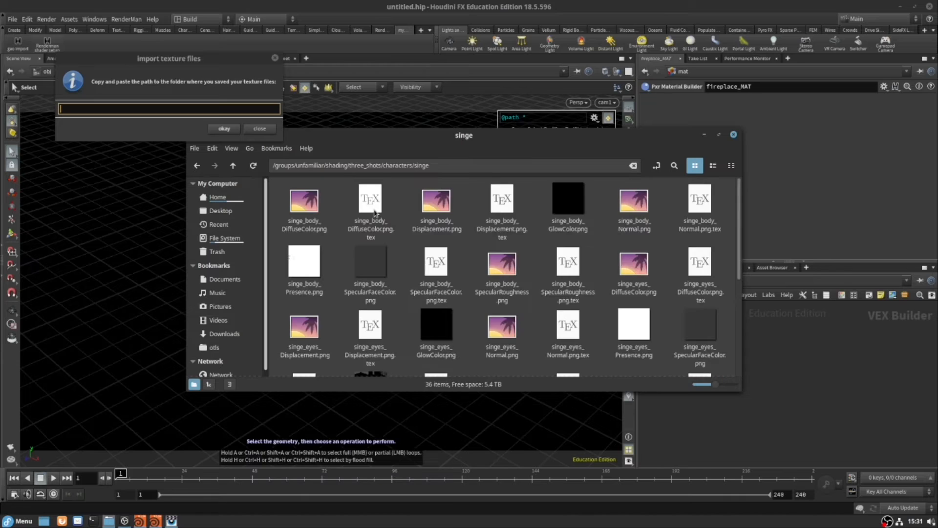
Copy the singe folder's path, look over its texture files, and submit the path as the texture folder in the import texture files dialog
left_click(481, 166)
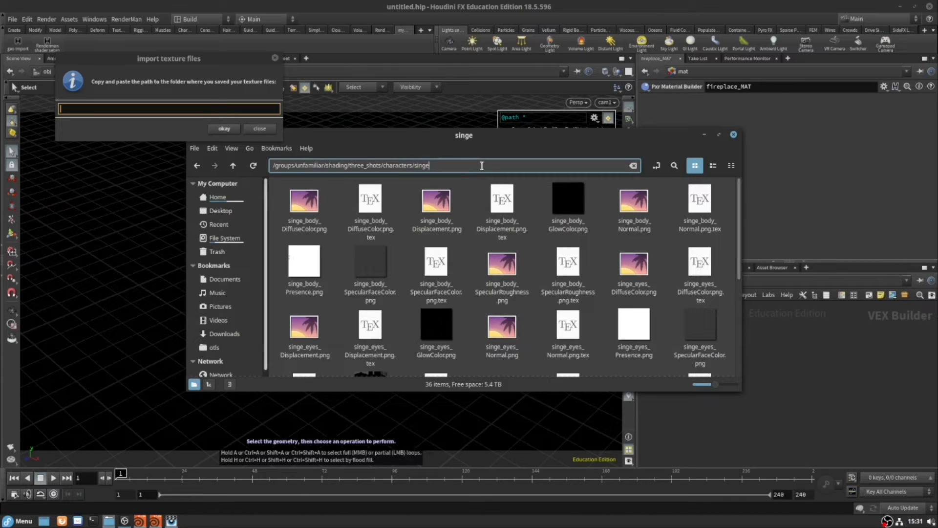
key("ctrl+a")
key("ctrl+c")
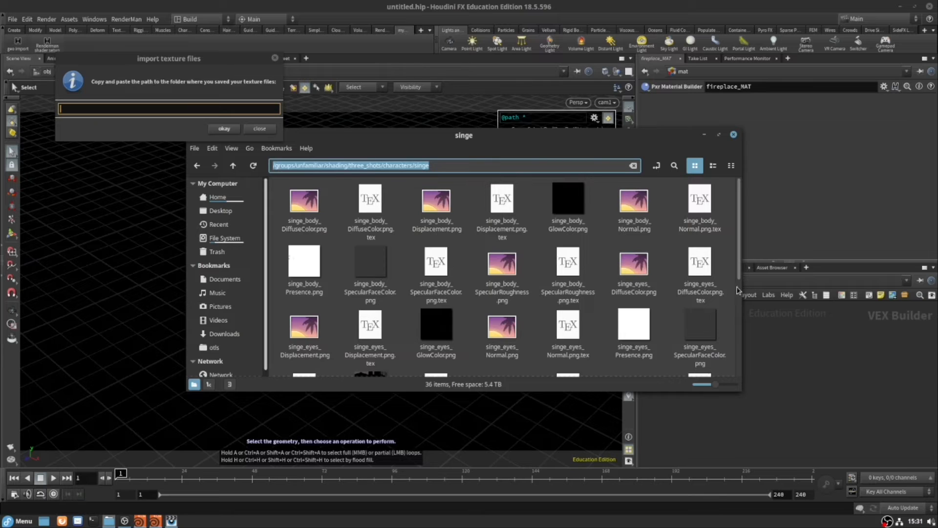
scroll(738, 289, "down", 4)
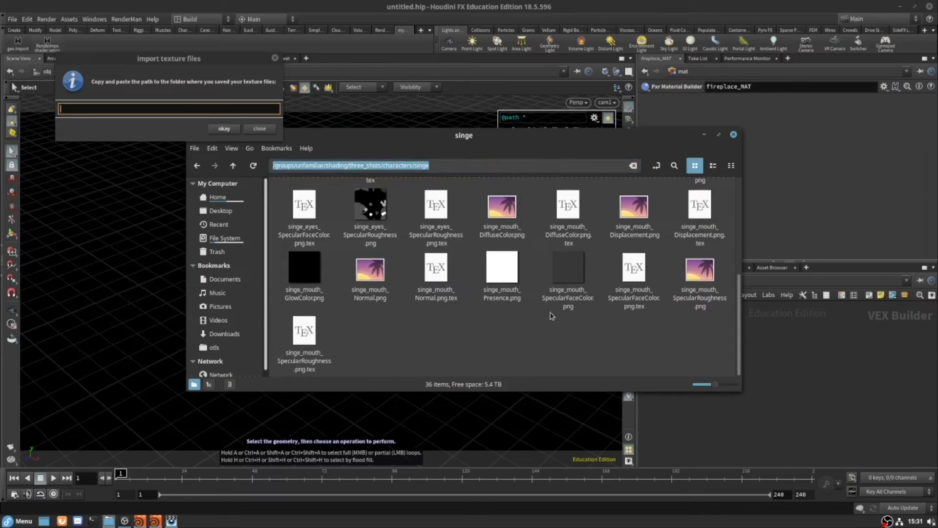
scroll(464, 318, "up", 4)
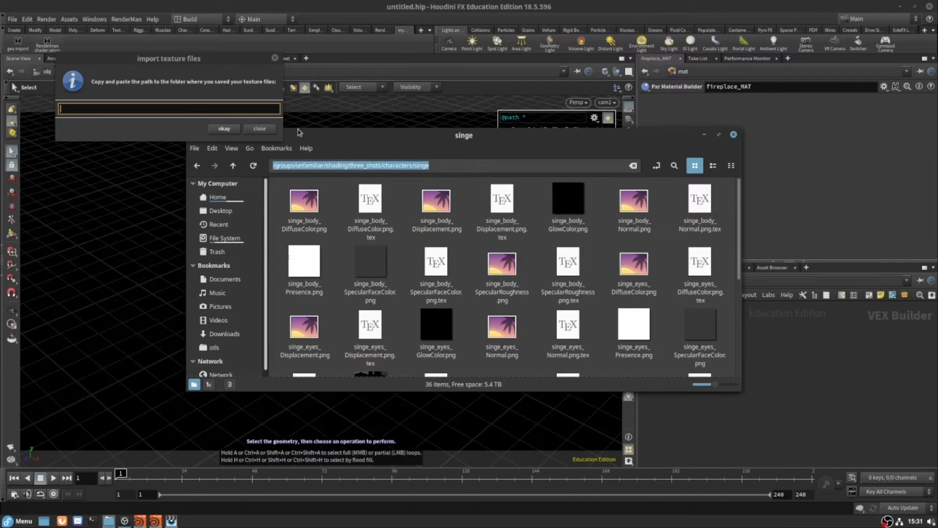
left_click(255, 108)
key("ctrl+v")
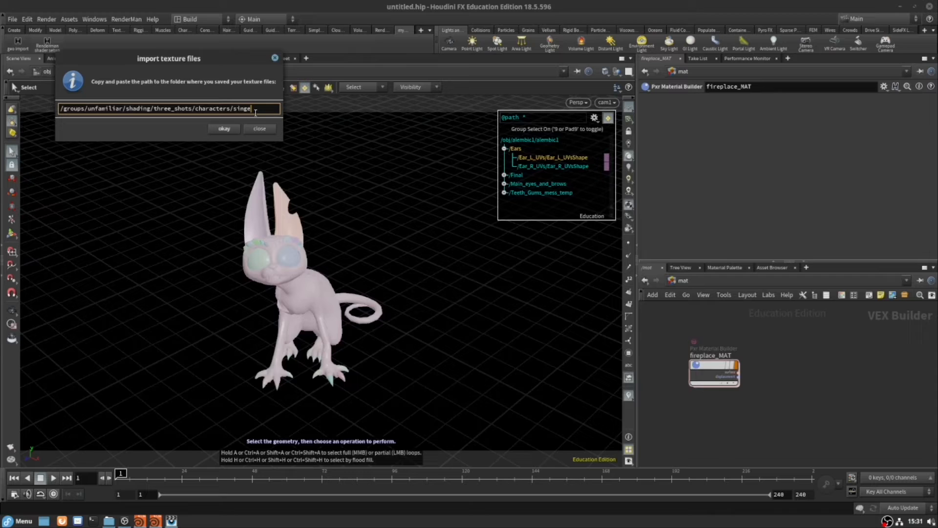
left_click(233, 128)
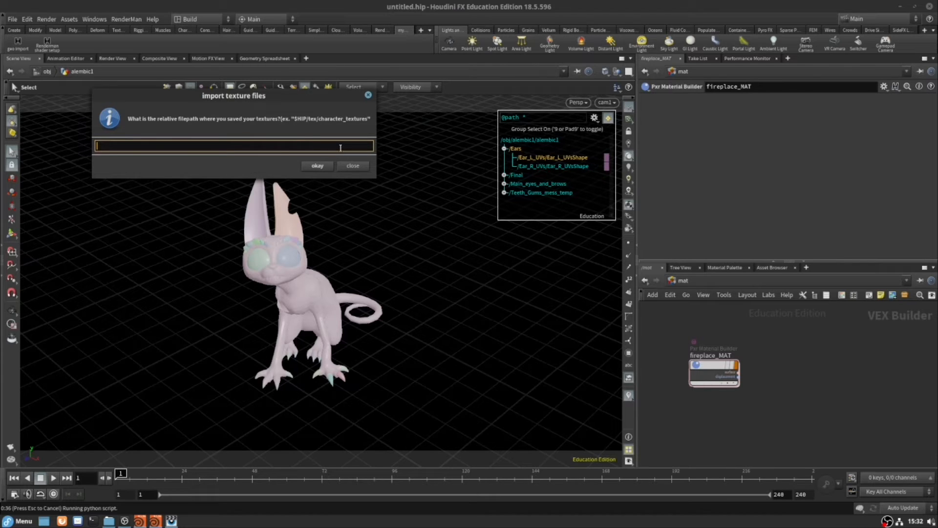
Enter /groups/unfamiliar/shading/three_shots/characters/singe as the relative texture path and choose .png as the file format
key("ctrl+v")
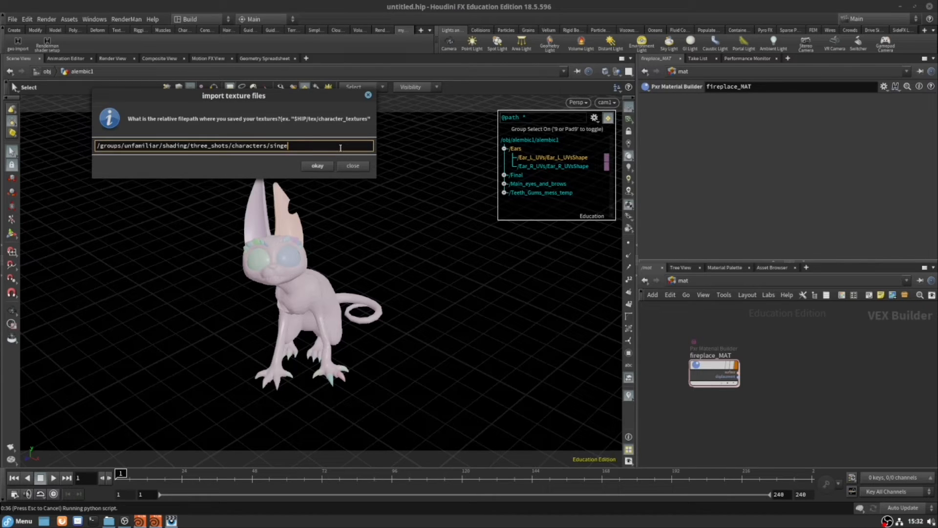
left_click(321, 167)
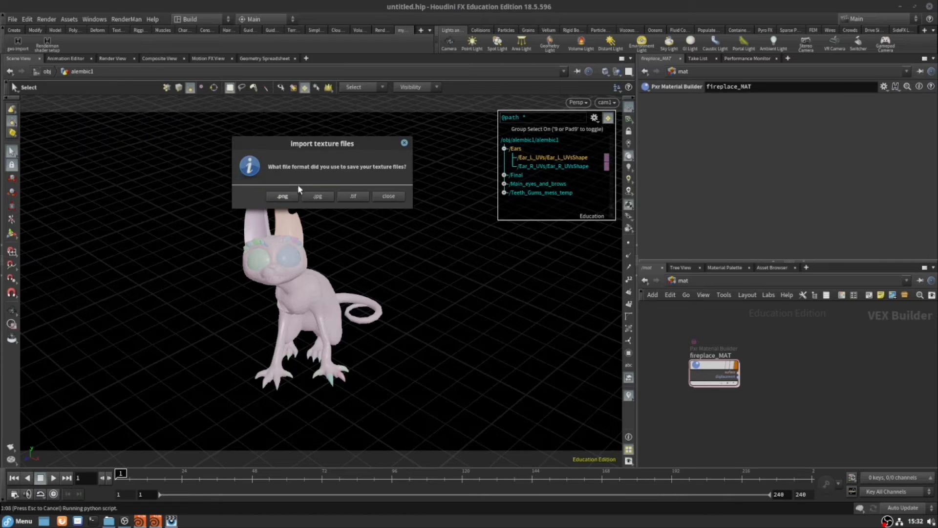
left_click(283, 196)
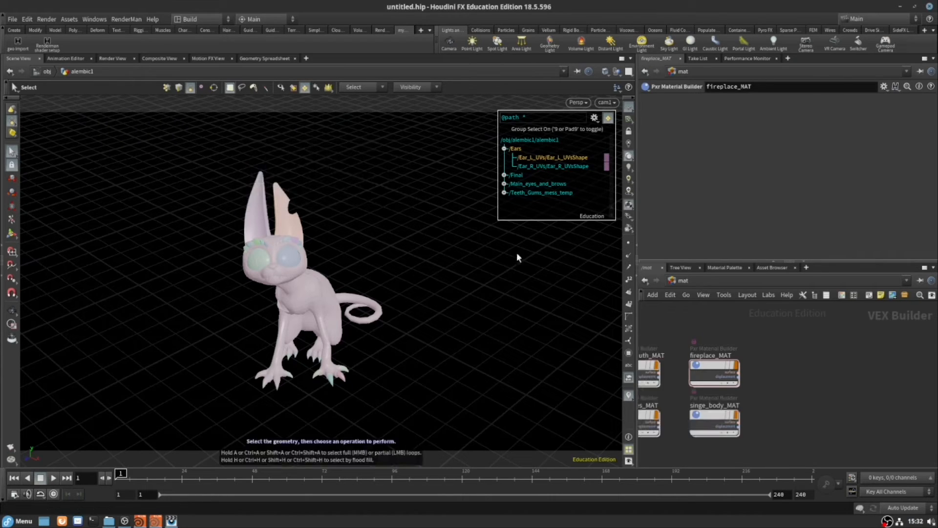
Lay out all the material nodes in the mat network and select singe_mouth_MAT
key("l")
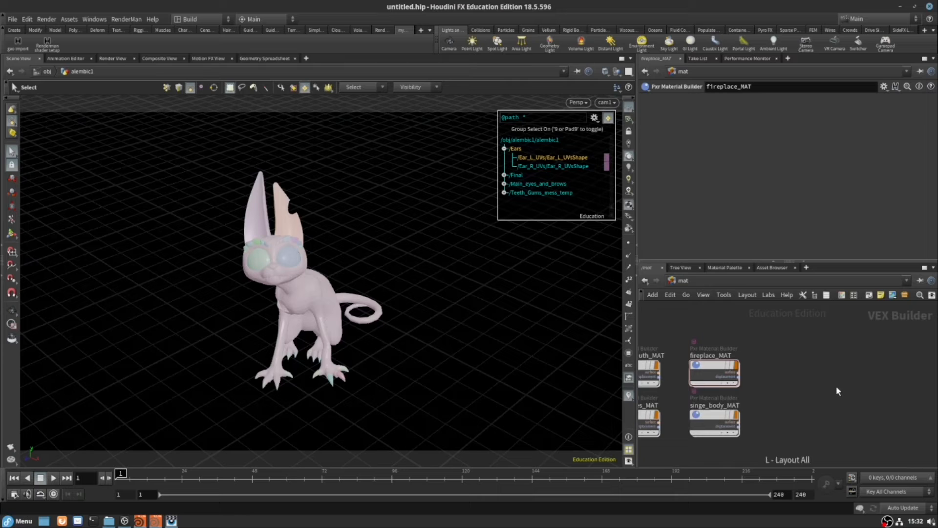
key("f")
scroll(831, 386, "down", 3)
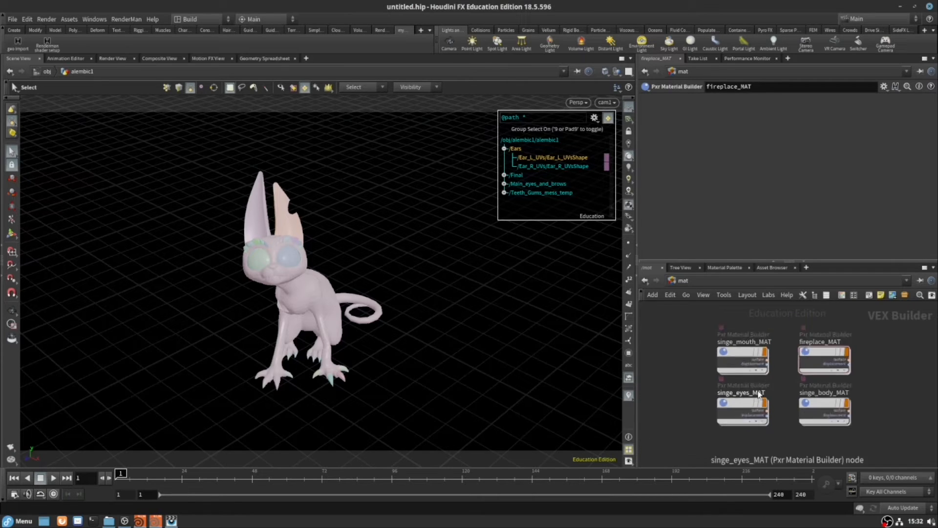
scroll(750, 379, "up", 4)
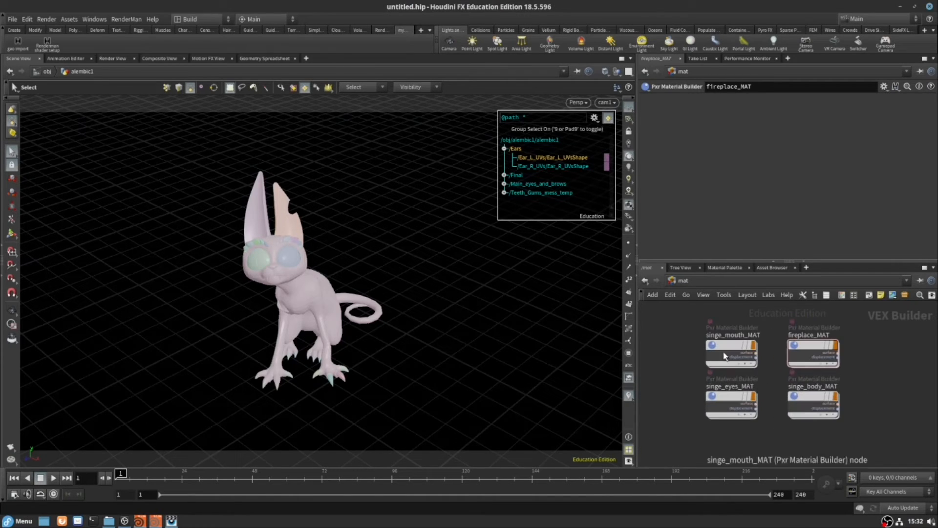
left_click(731, 351)
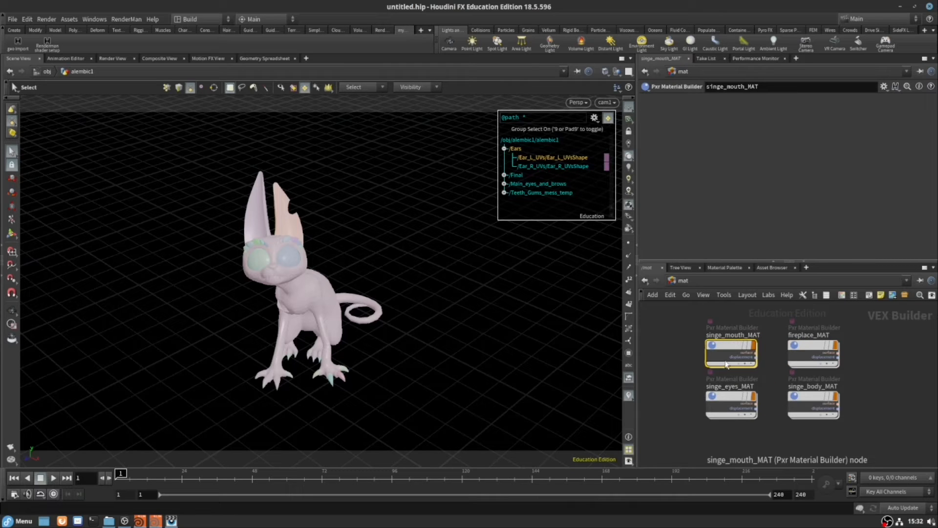
mouse_move(726, 404)
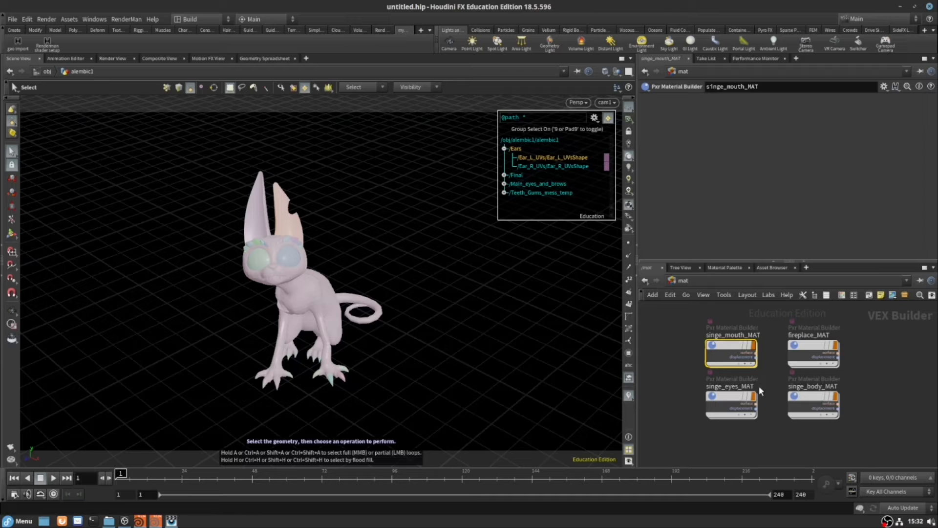
mouse_move(735, 351)
Check the image viewer briefly, put it away, and return to the obj network
left_click(172, 522)
left_click(171, 521)
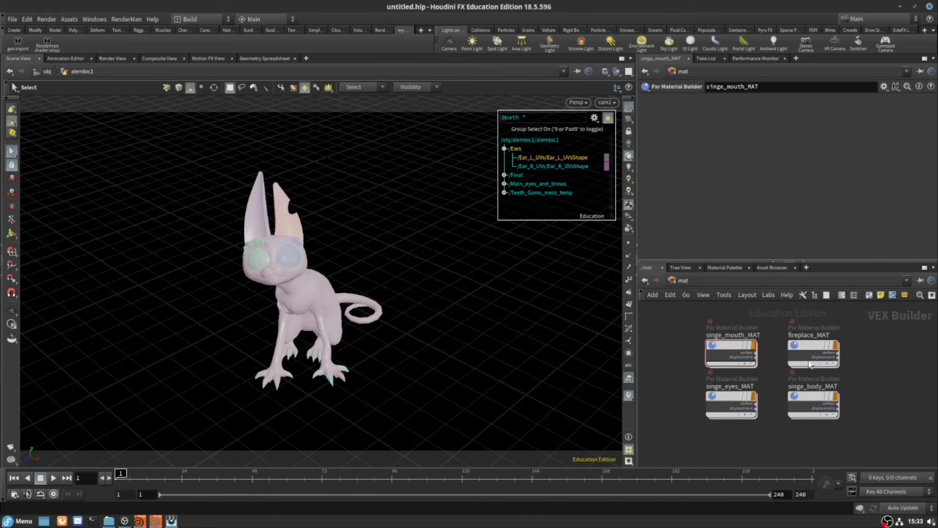
key("1")
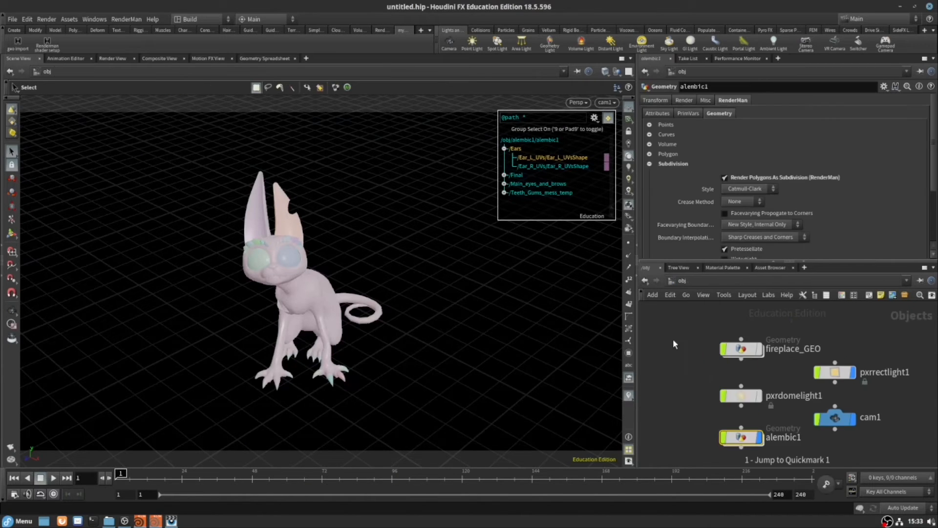
Inside the alembic1 geometry, add a Material node below the Alembic node and make it the displayed node
double_click(742, 437)
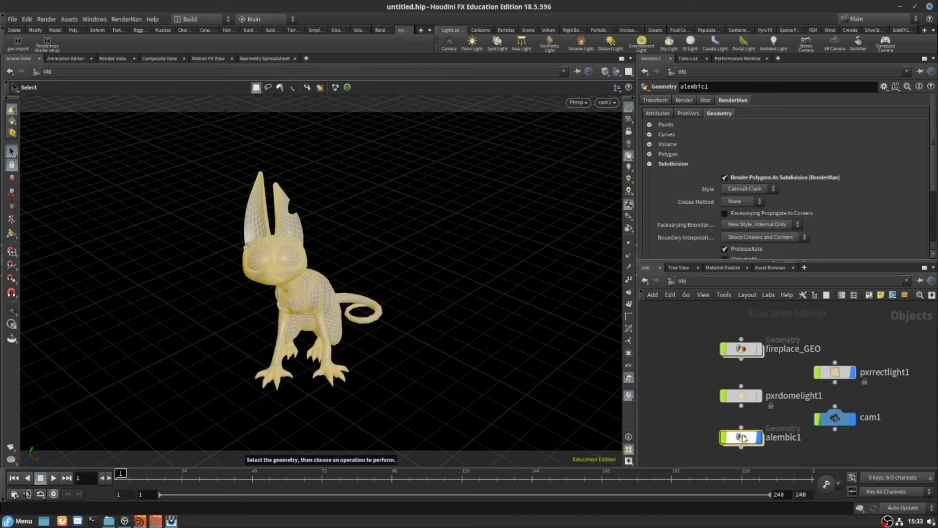
key("Tab")
type("mat")
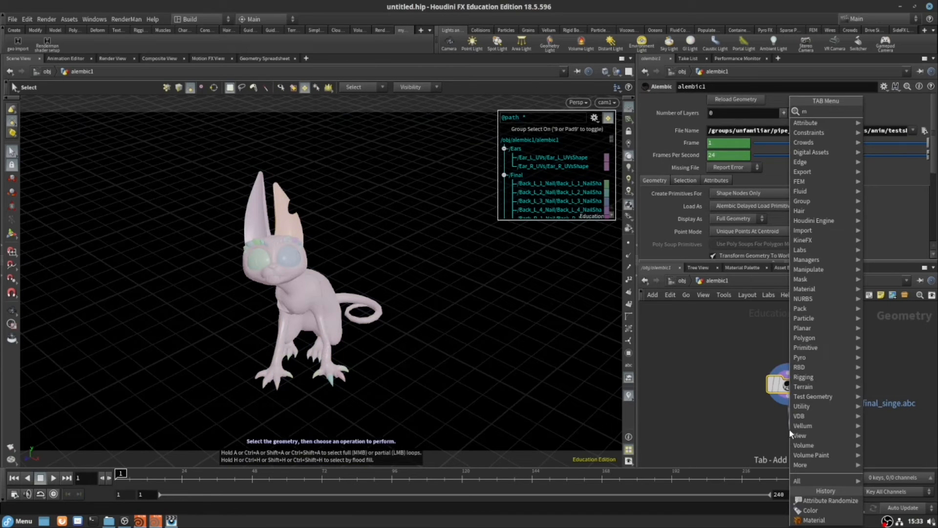
key("Return")
left_click(790, 431)
mouse_move(794, 433)
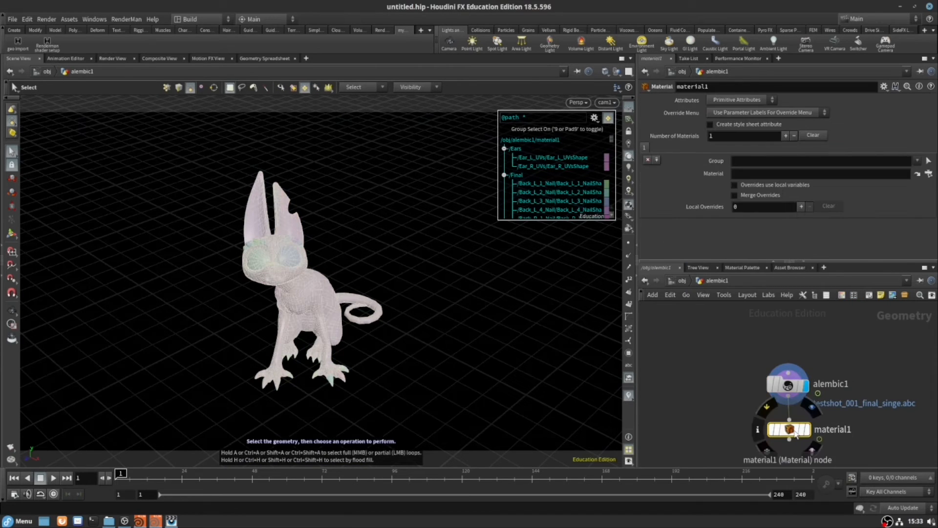
left_click(809, 430)
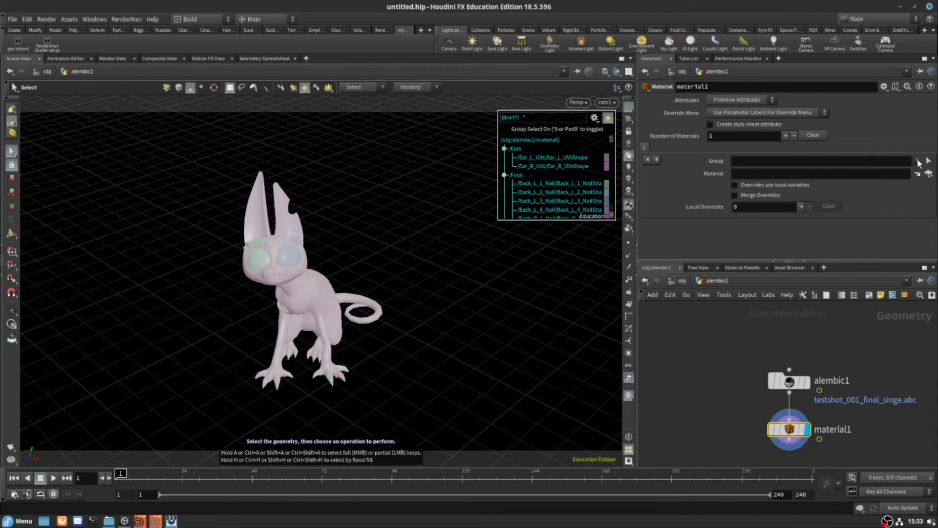
left_click(862, 160)
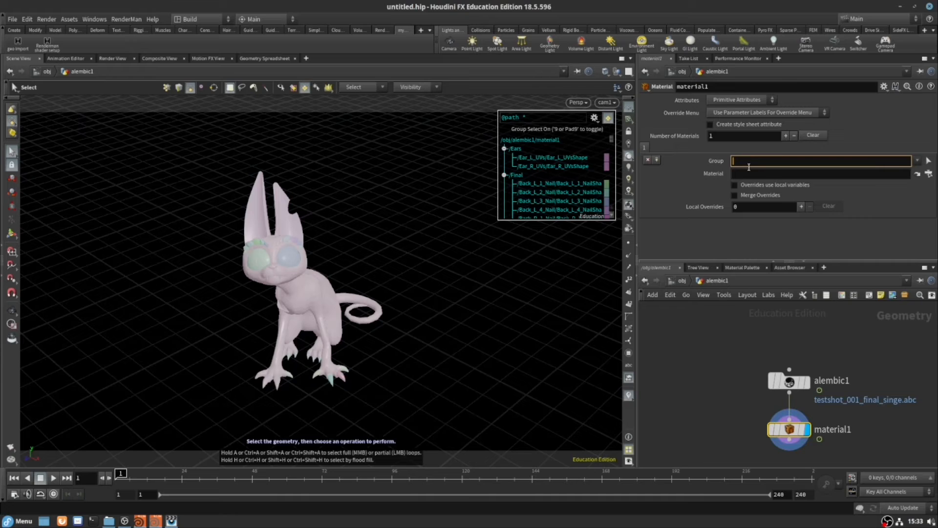
left_click(554, 157)
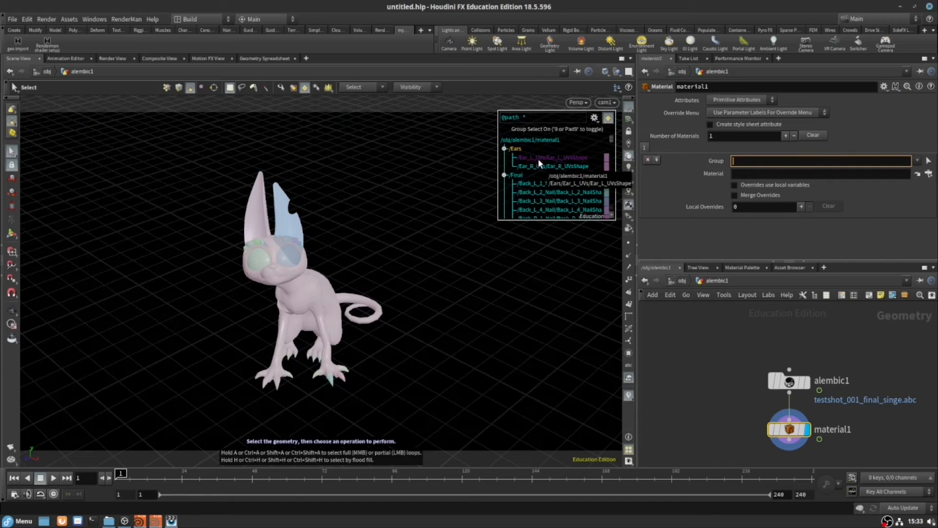
right_click(543, 156)
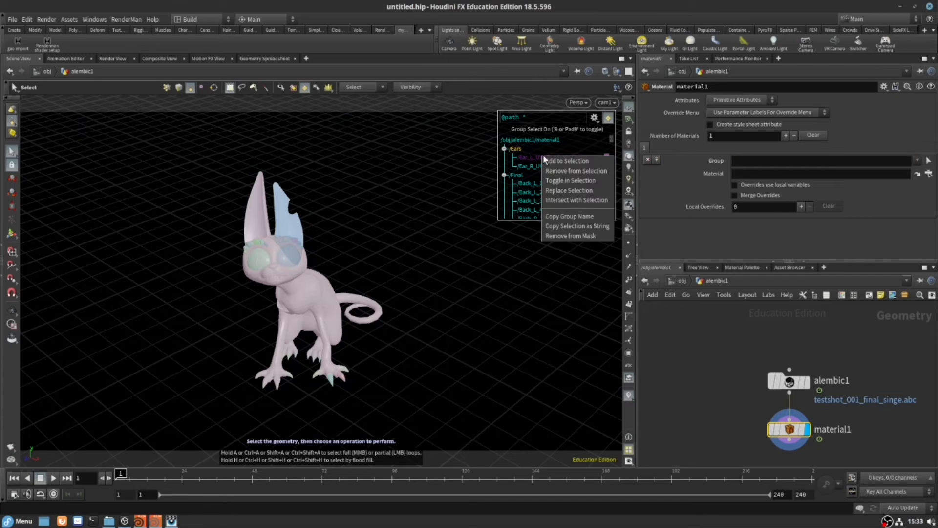
left_click(577, 225)
left_click(778, 162)
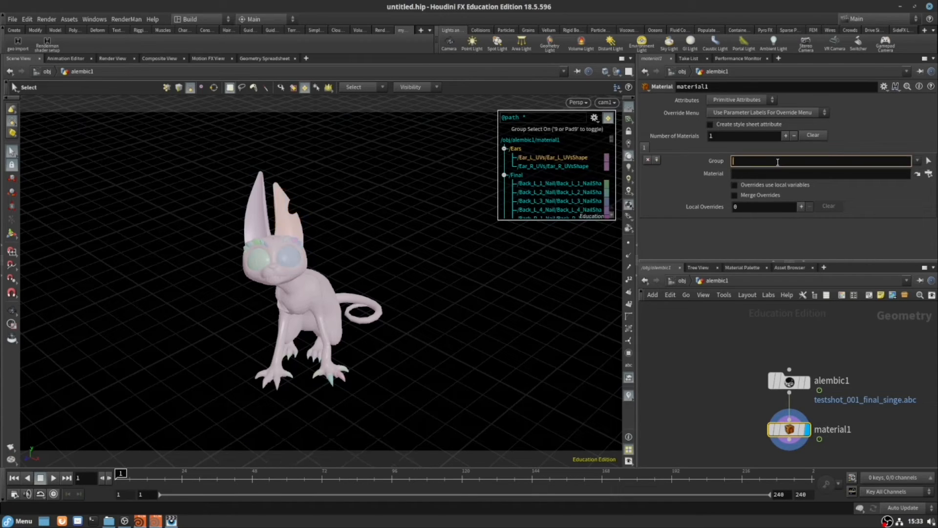
key("ctrl+v")
left_click_drag(753, 161, 857, 160)
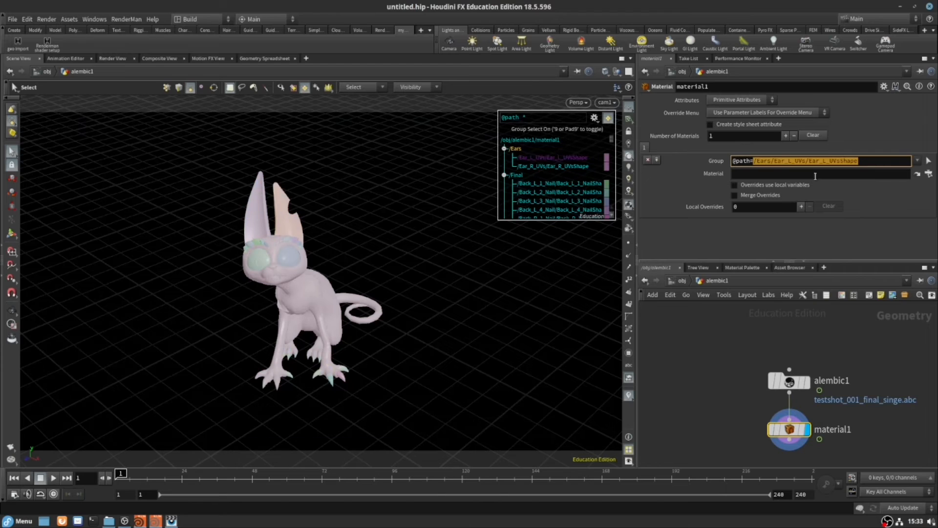
Assign /mat/singe_body_MAT as the material for the left ear group
left_click(870, 171)
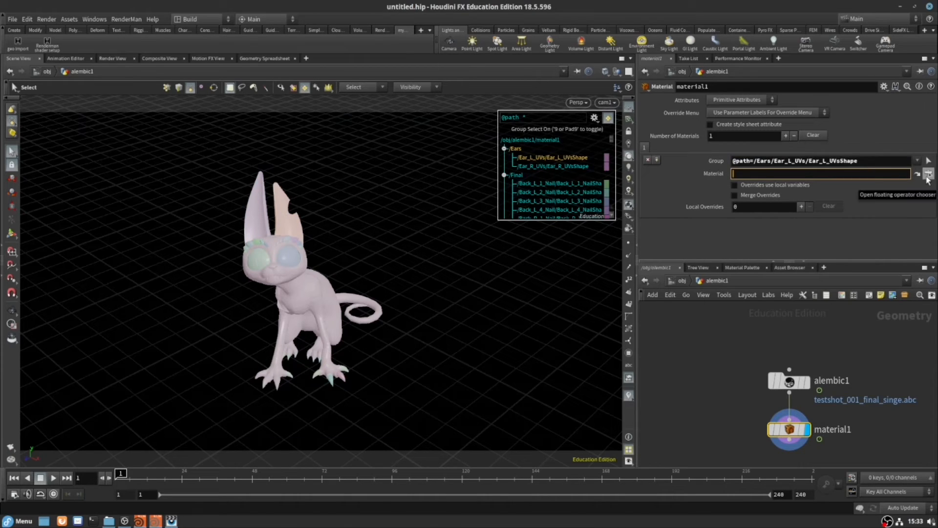
left_click(928, 175)
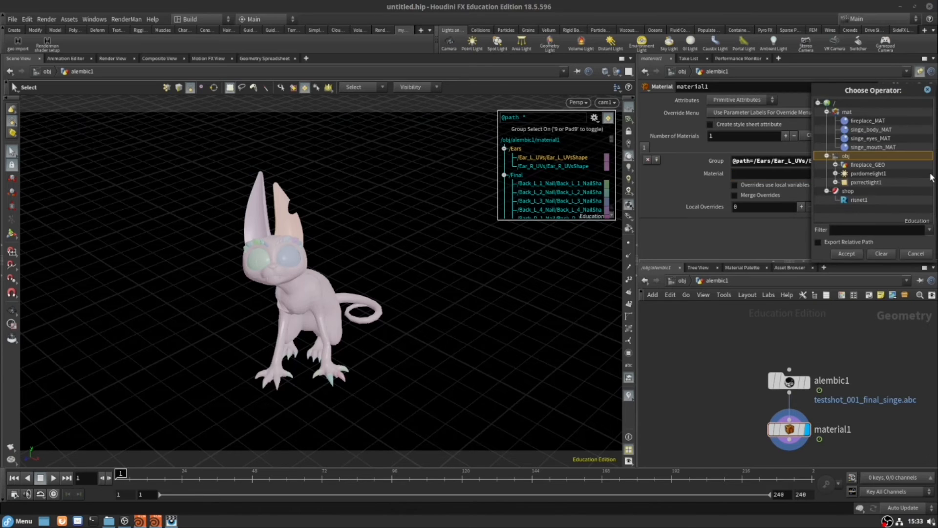
left_click(899, 129)
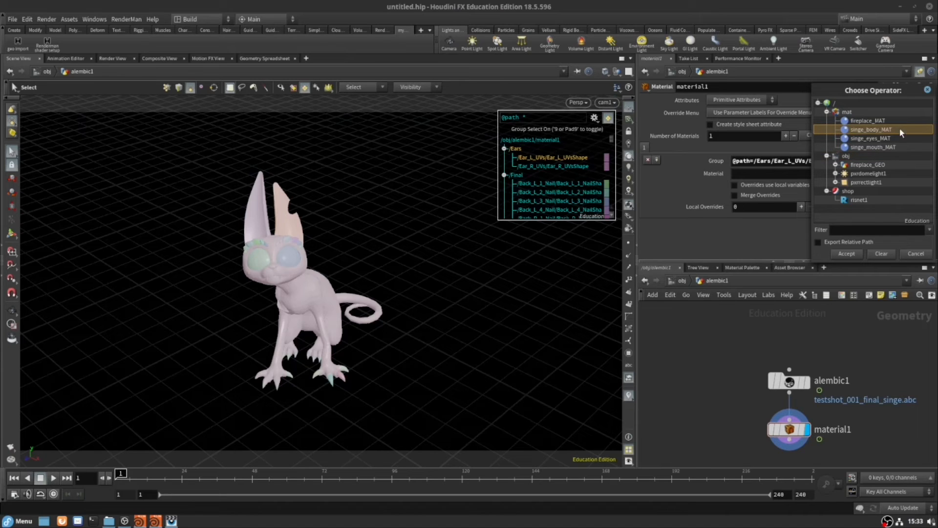
left_click(848, 253)
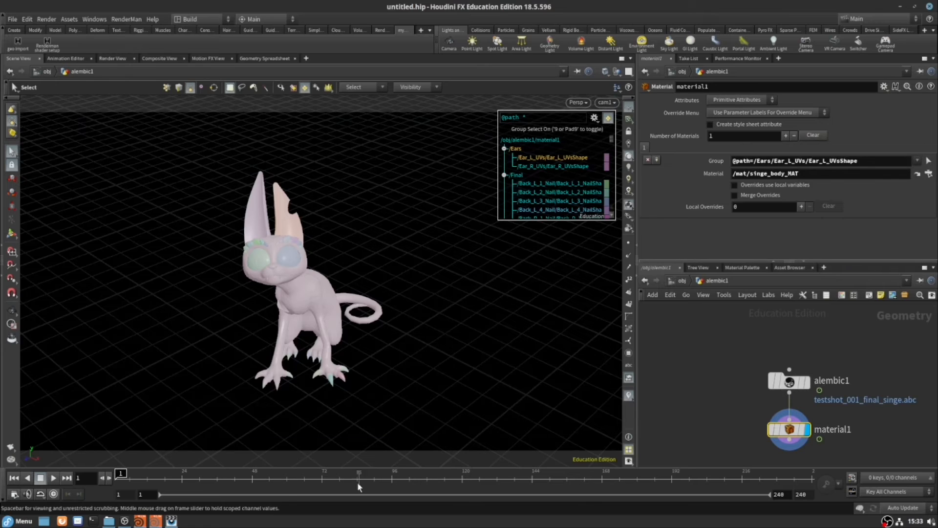
Run an IPR render to check the textured left ear in the image viewer, and put the viewer away
left_click(171, 520)
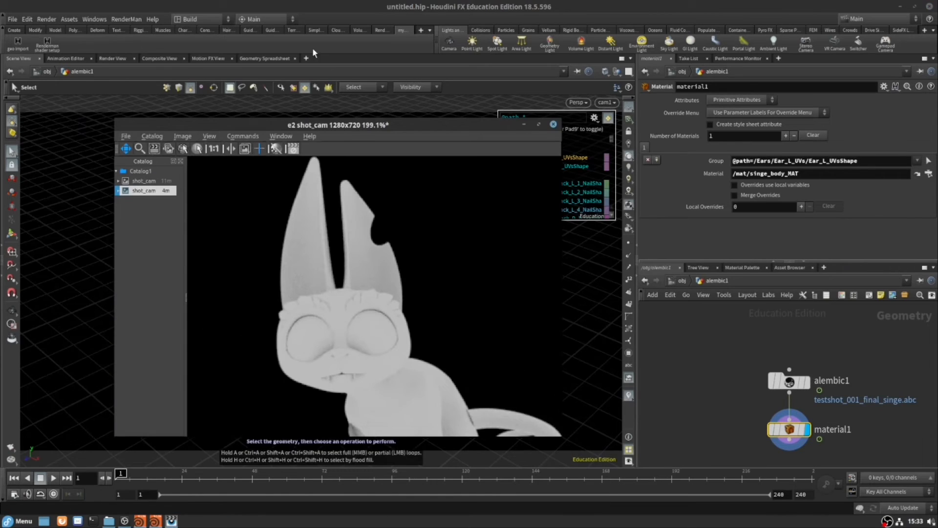
left_click(381, 31)
left_click(33, 50)
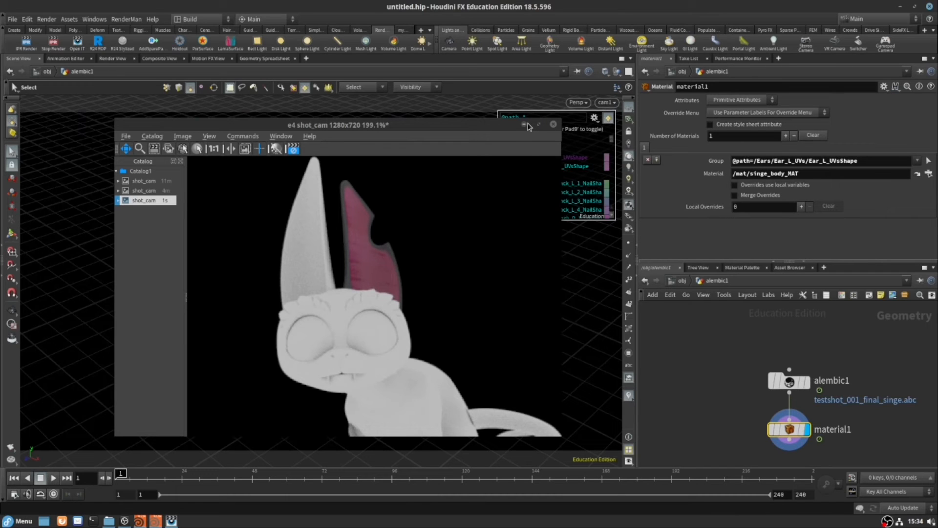
left_click(526, 124)
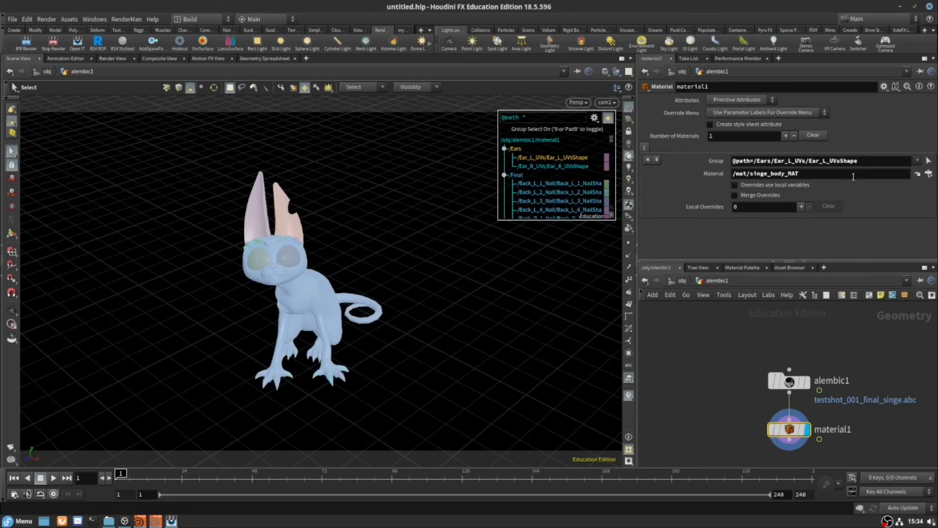
left_click_drag(854, 177, 736, 174)
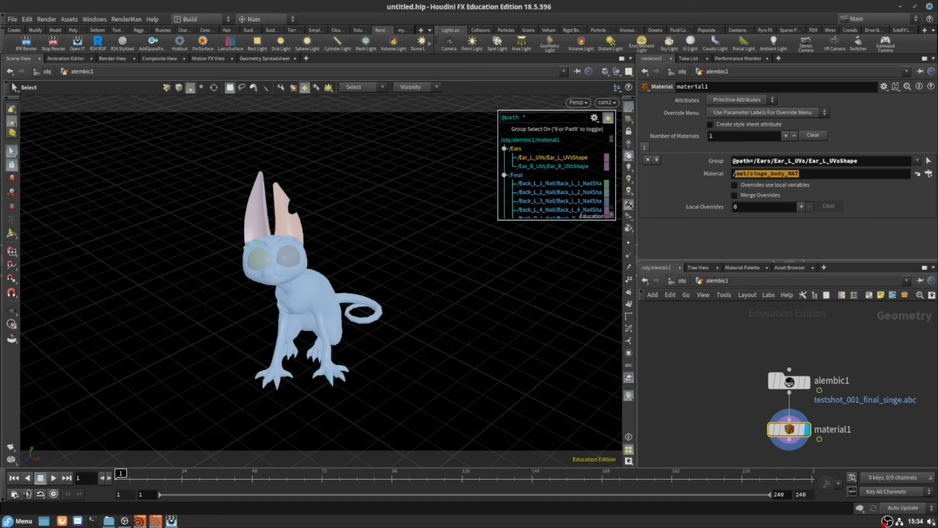
double_click(882, 159)
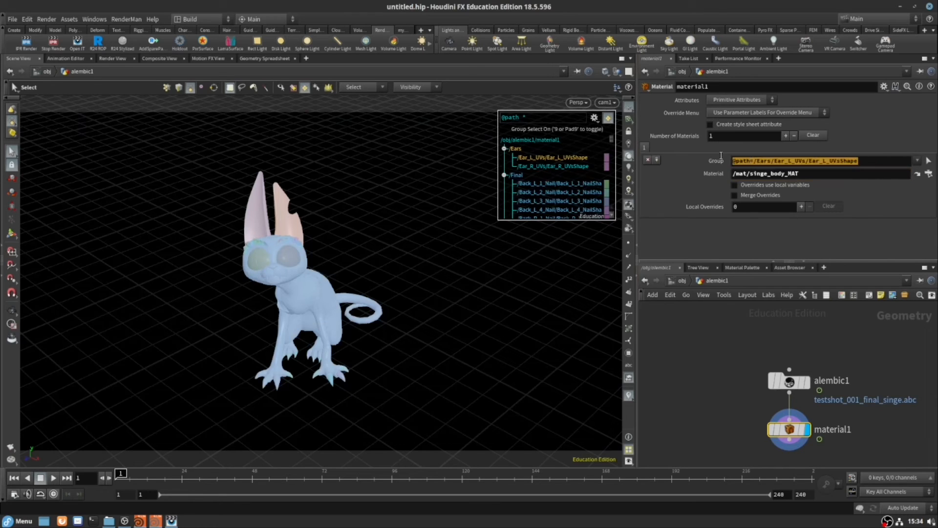
left_click(876, 160)
key("alt+e")
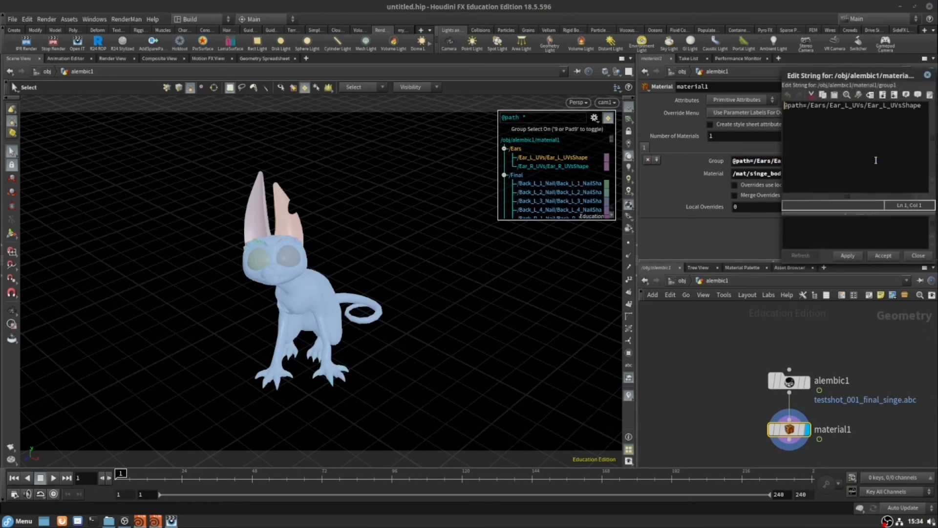
left_click(924, 107)
key("Return")
right_click(546, 167)
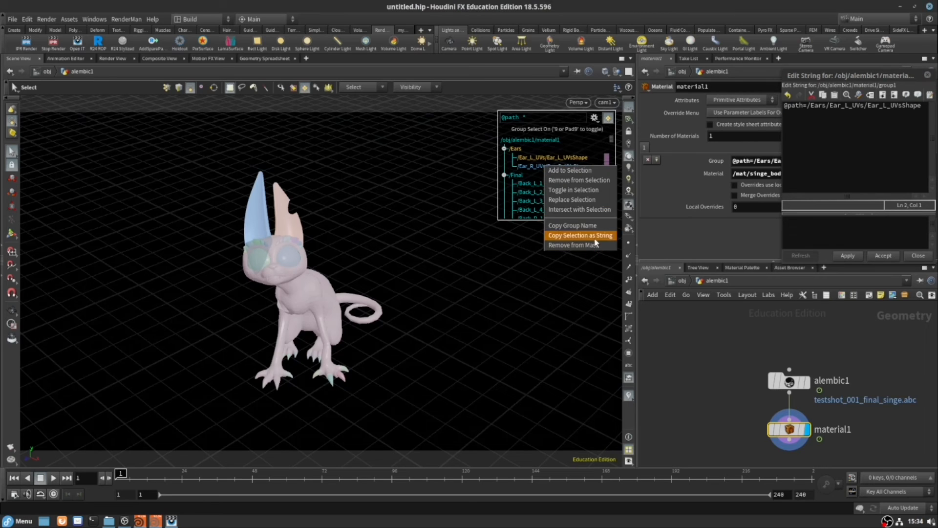
left_click(595, 245)
right_click(561, 166)
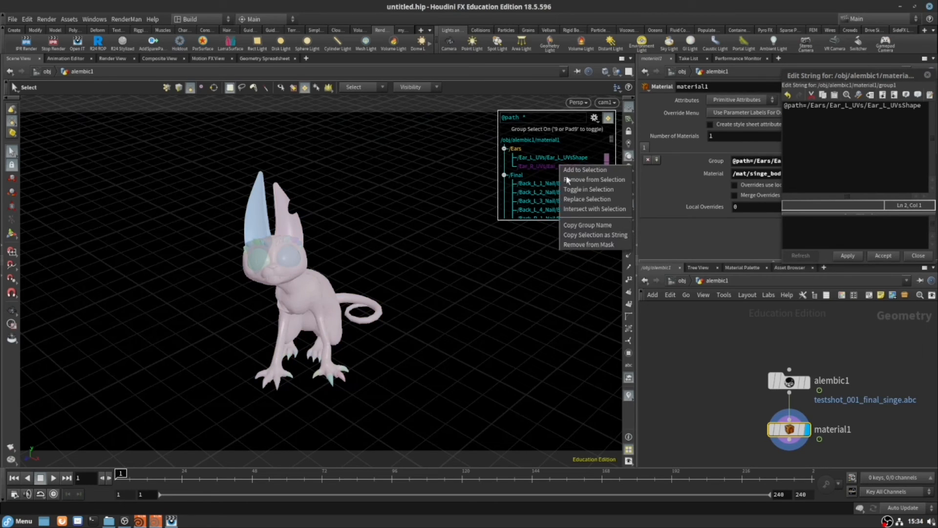
left_click(593, 238)
left_click(851, 126)
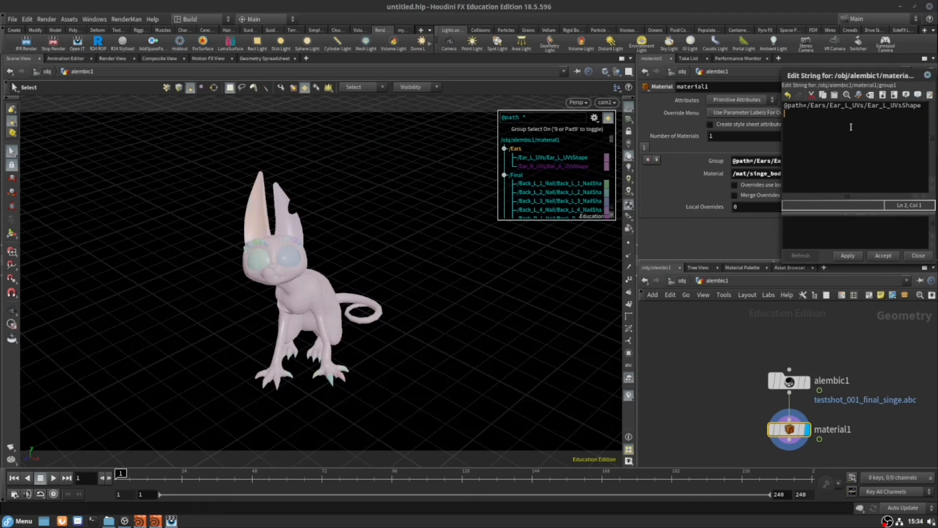
key("ctrl+v")
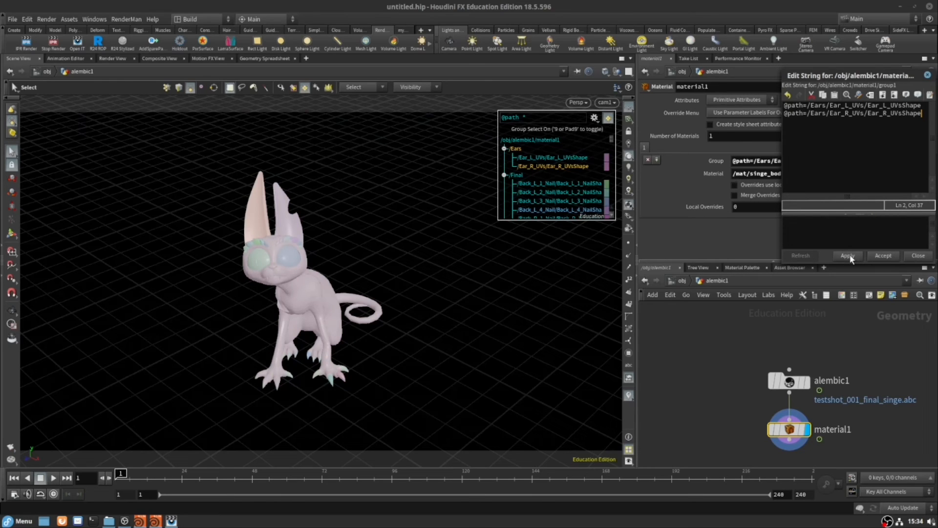
left_click(884, 256)
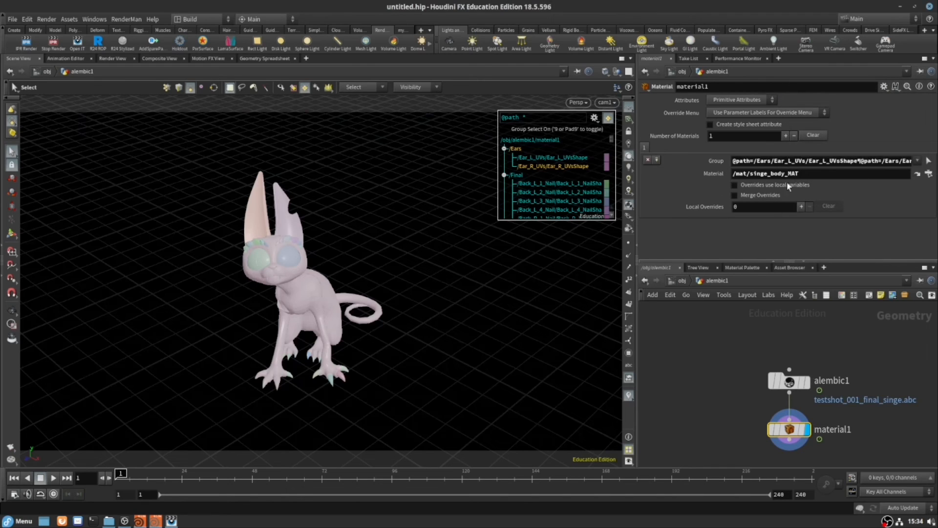
Add a second material entry to the Material node
left_click(656, 160)
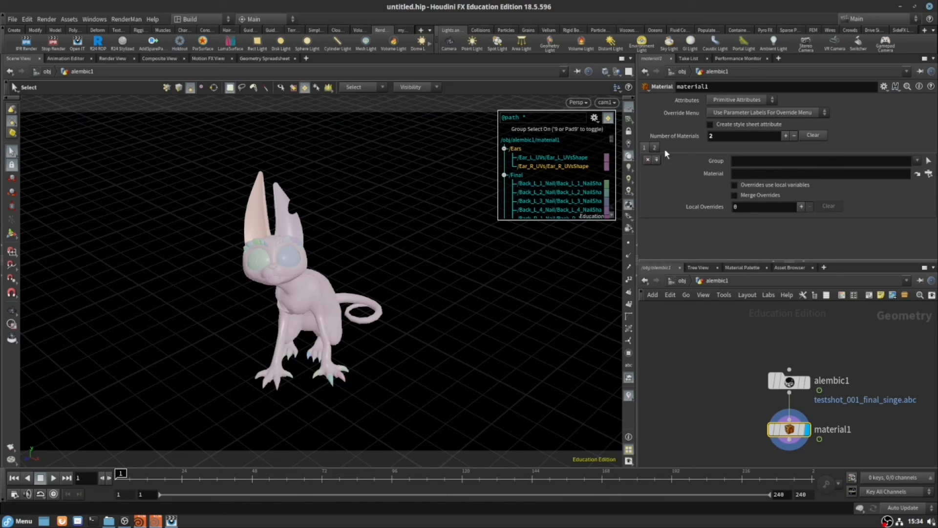
left_click(882, 161)
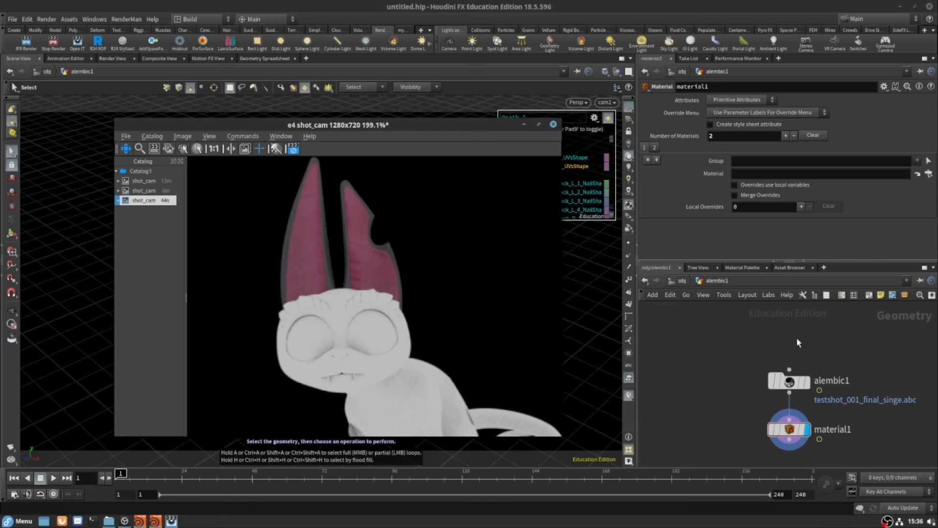
Open the RenderMan Texture Manager in a new pane and parse the scene for its textures
left_click(825, 268)
mouse_move(840, 287)
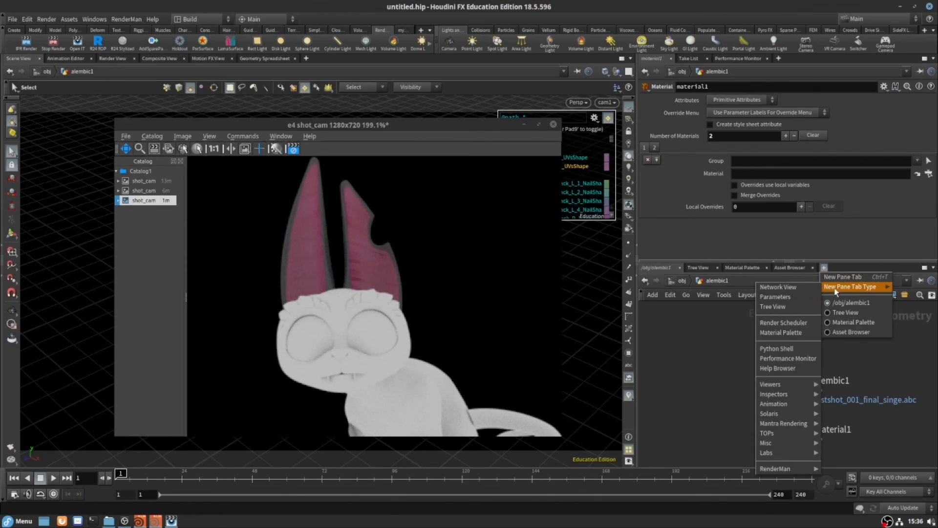
mouse_move(785, 470)
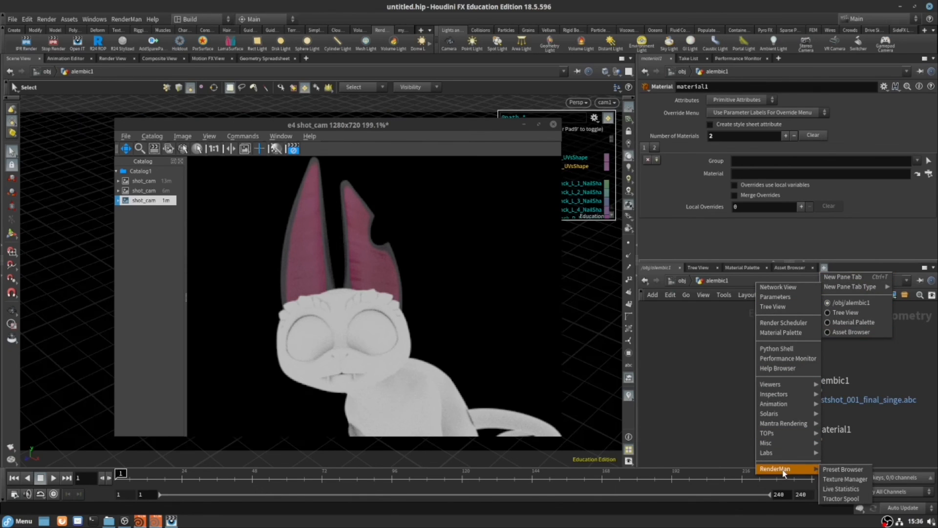
left_click(842, 480)
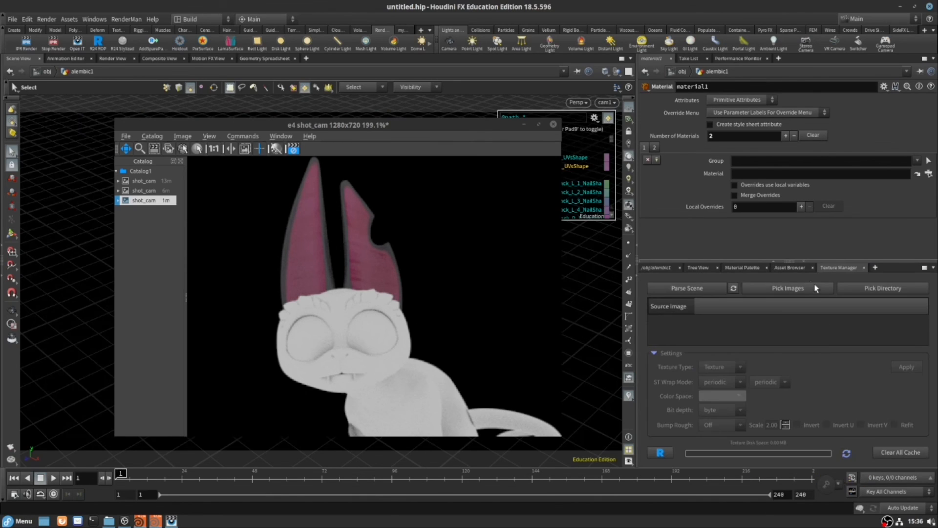
left_click(688, 288)
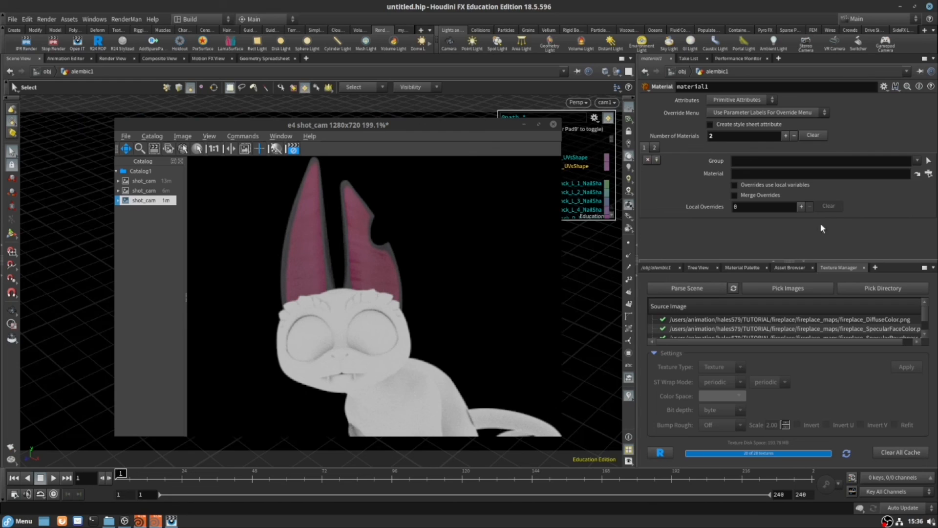
Return to the network view, go to the out network and select the shot_cam RenderMan node
left_click(656, 266)
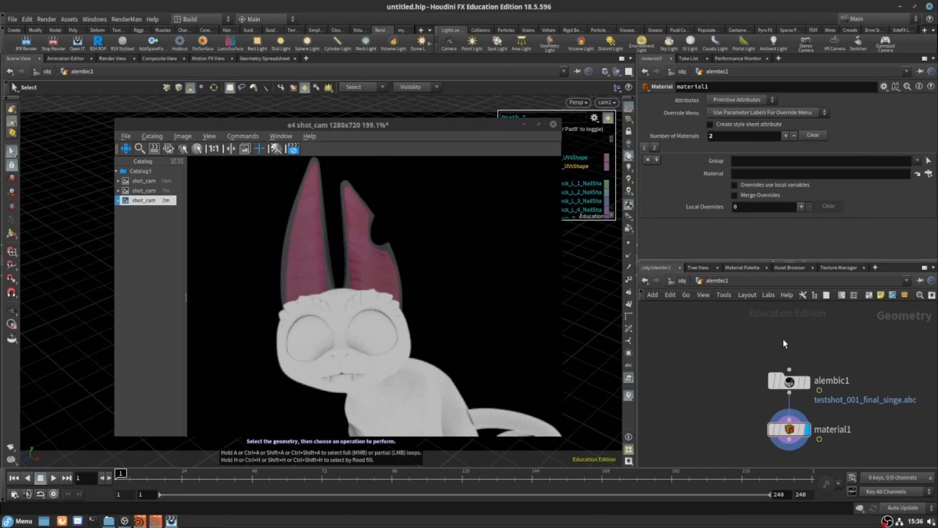
key("1")
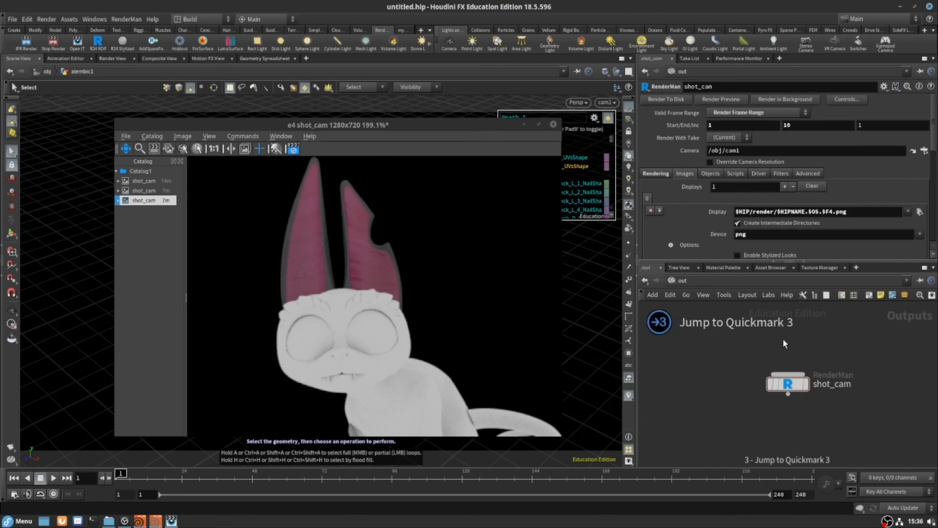
left_click(795, 387)
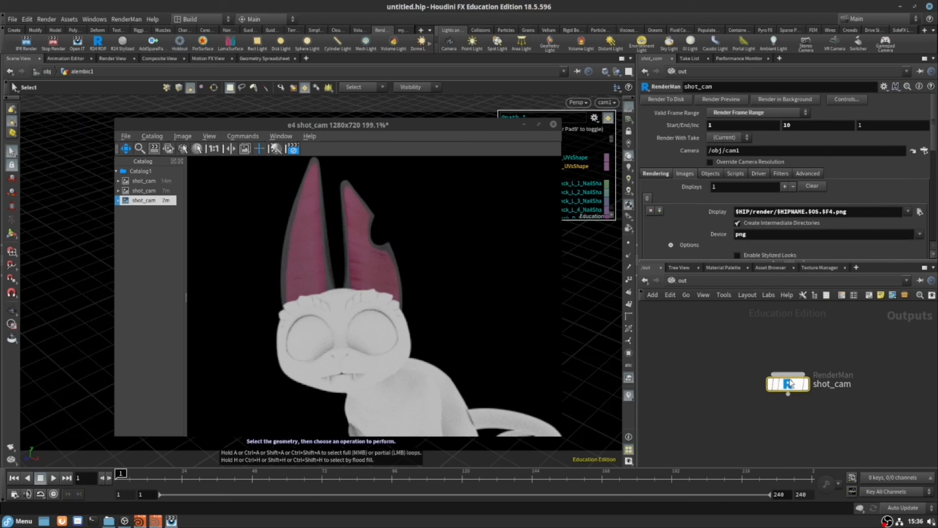